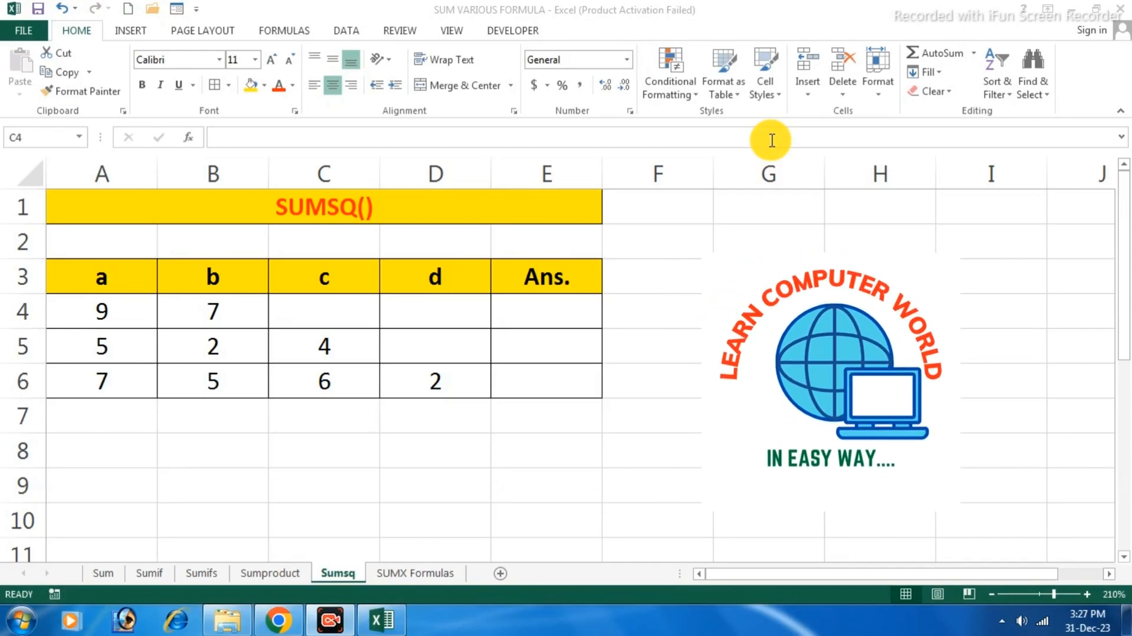
# - Look at the SUMX Formulas sheet and return to the Sumsq sheet
pyautogui.click(401, 575)
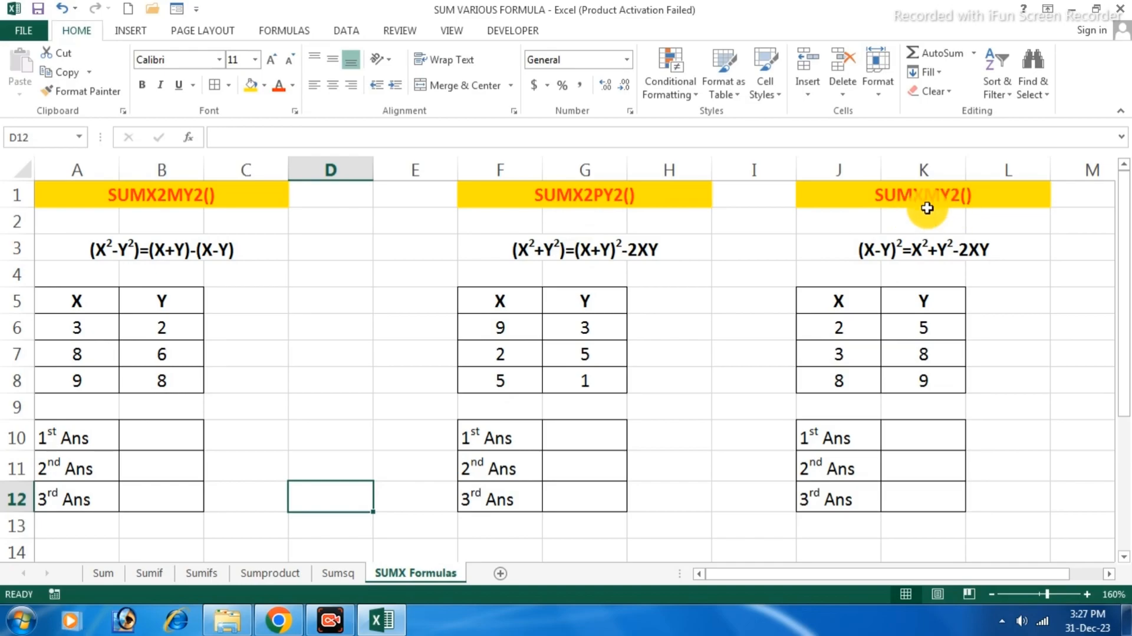
pyautogui.click(338, 573)
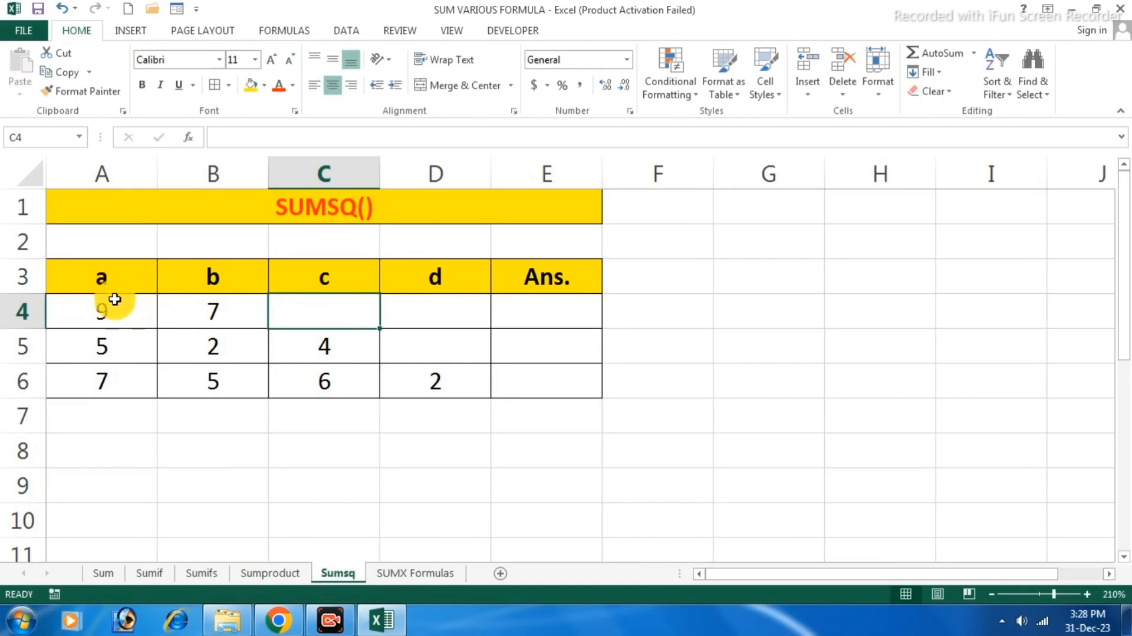
# - Enter the formula =SUMSQ(A4,B4) in cell C4
pyautogui.write('=')
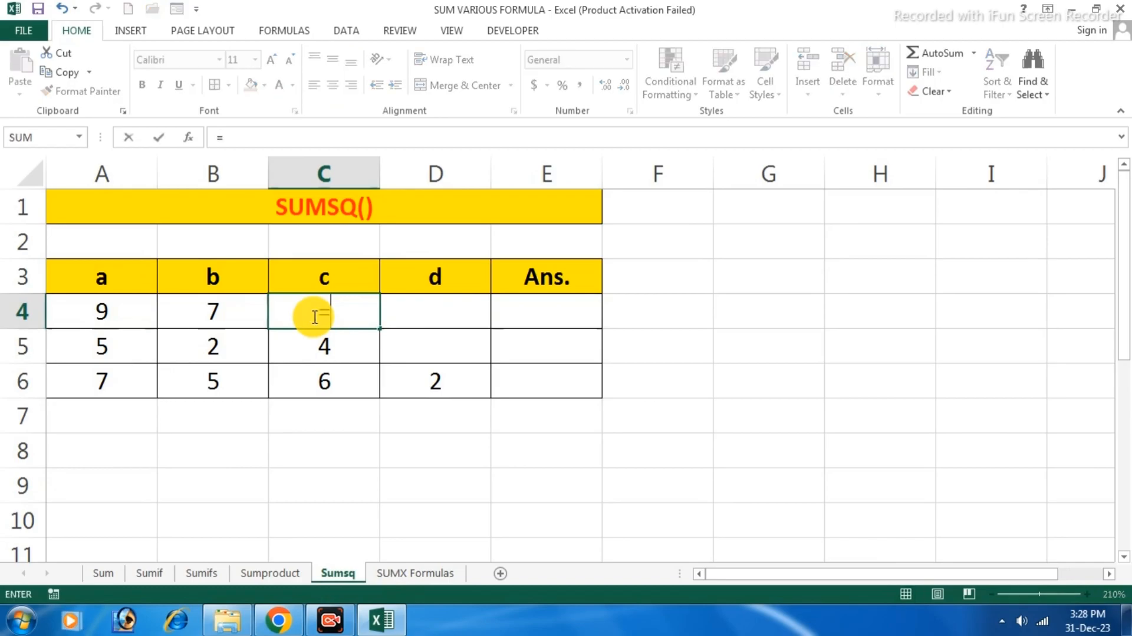
pyautogui.write('sums')
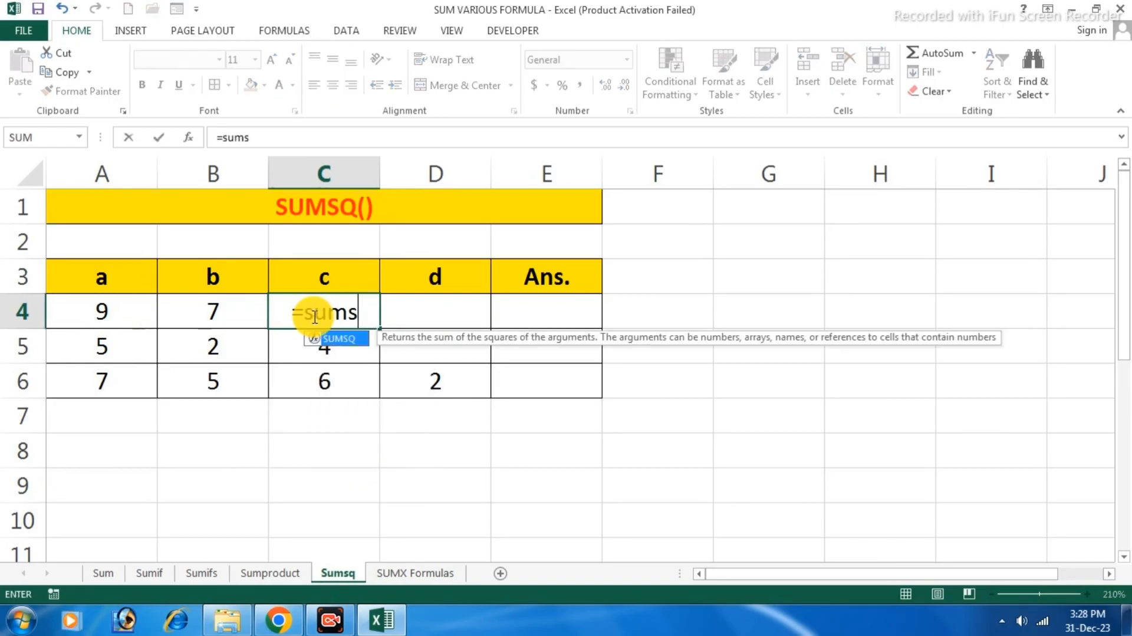
pyautogui.write('q(')
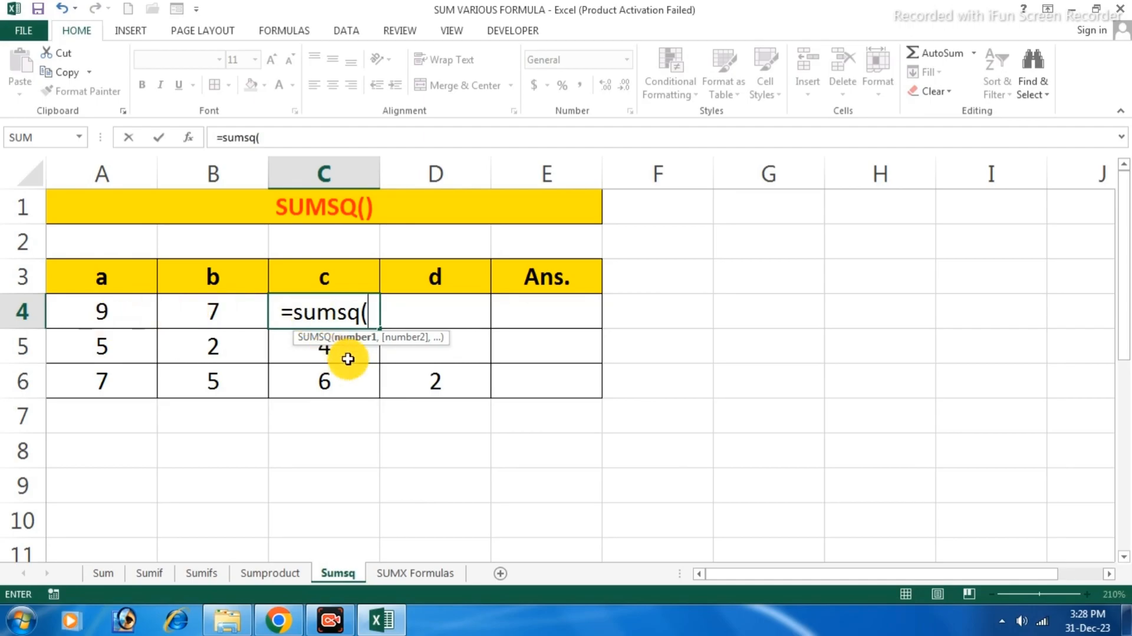
pyautogui.click(105, 309)
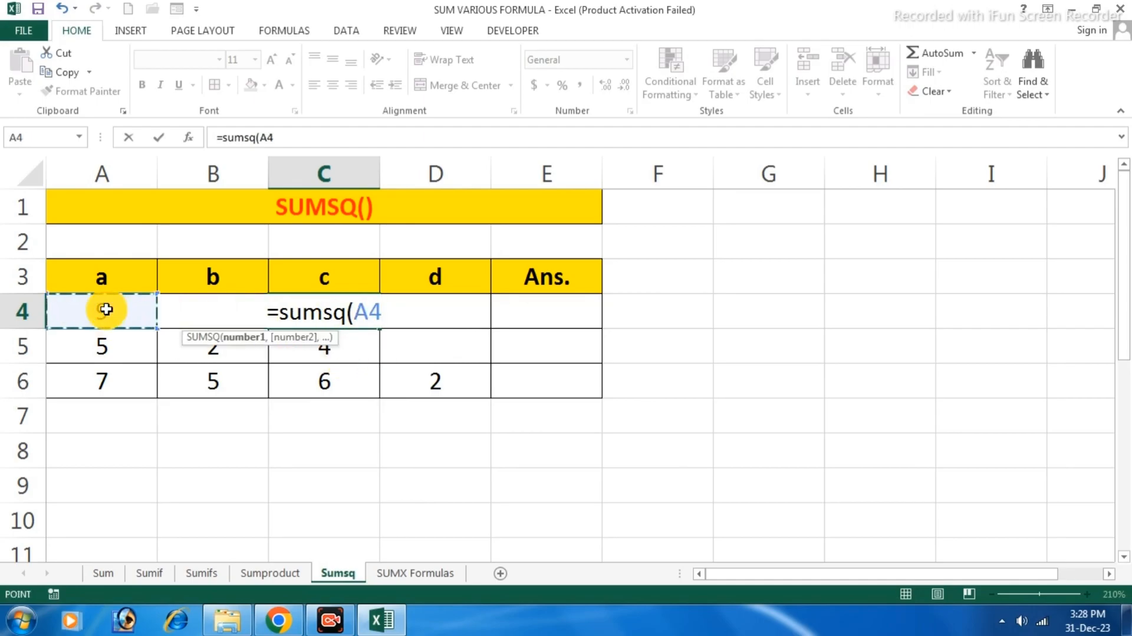
pyautogui.write(',')
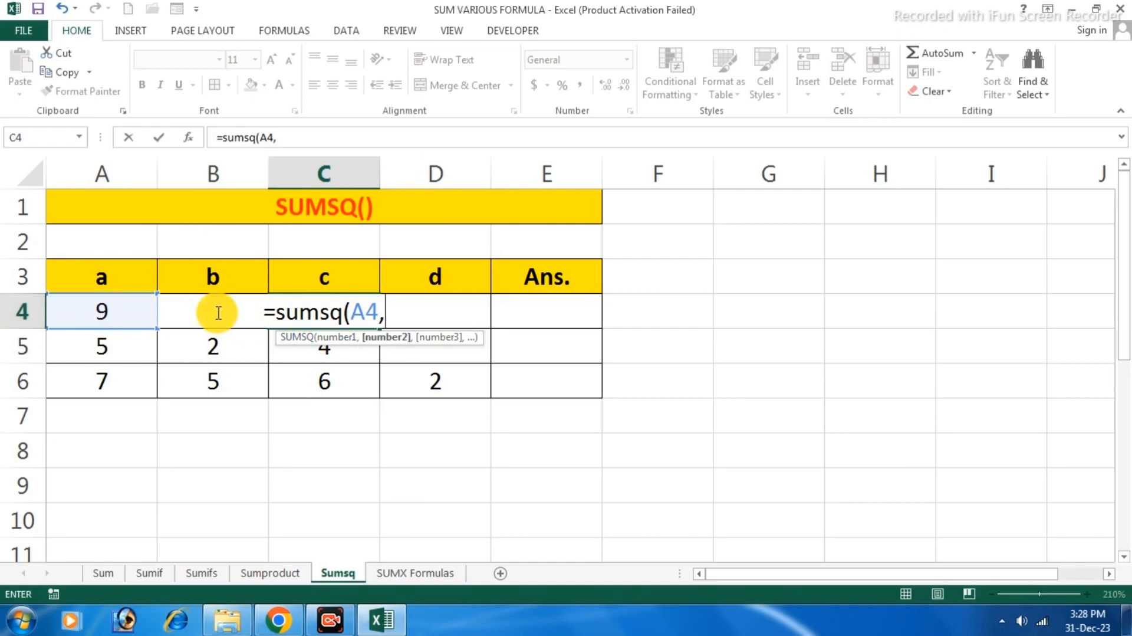
pyautogui.write('b4')
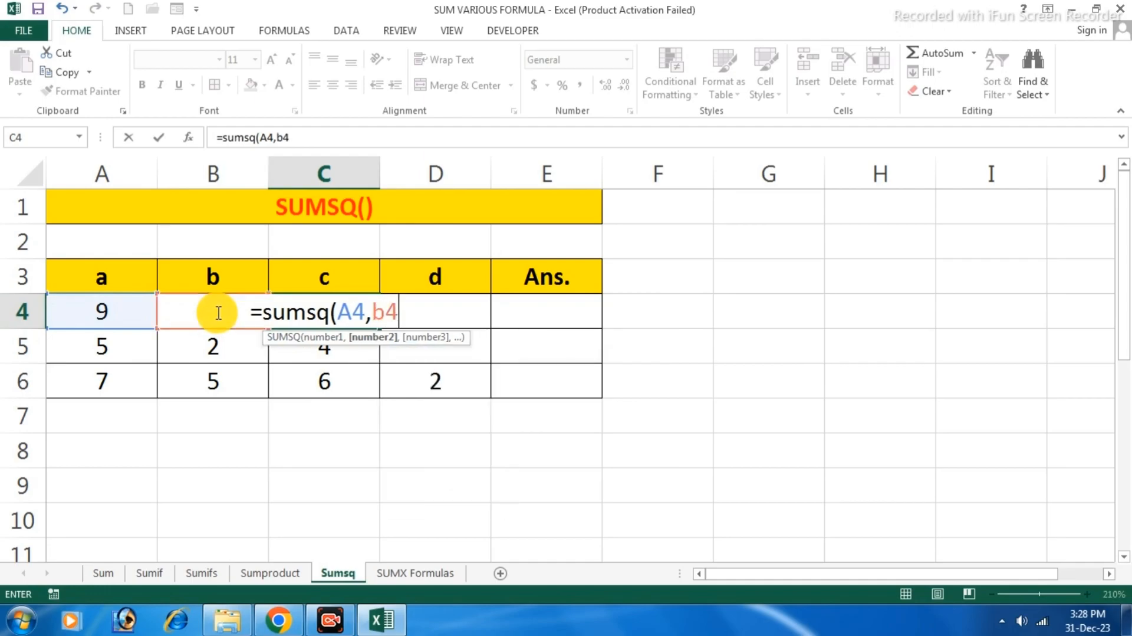
pyautogui.write(')')
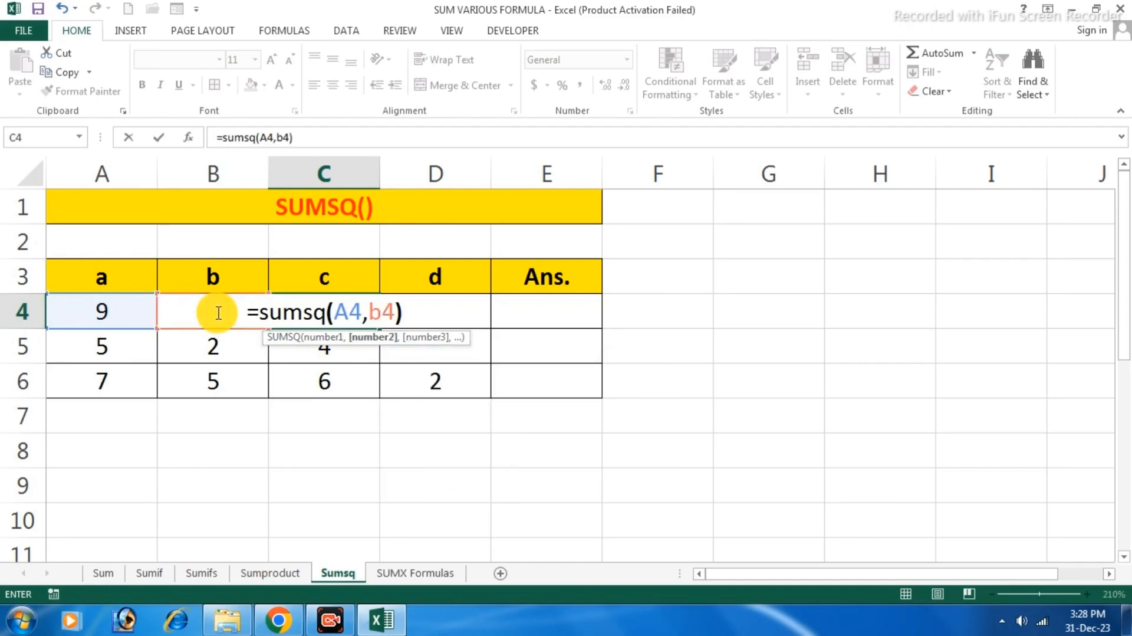
pyautogui.press('Return')
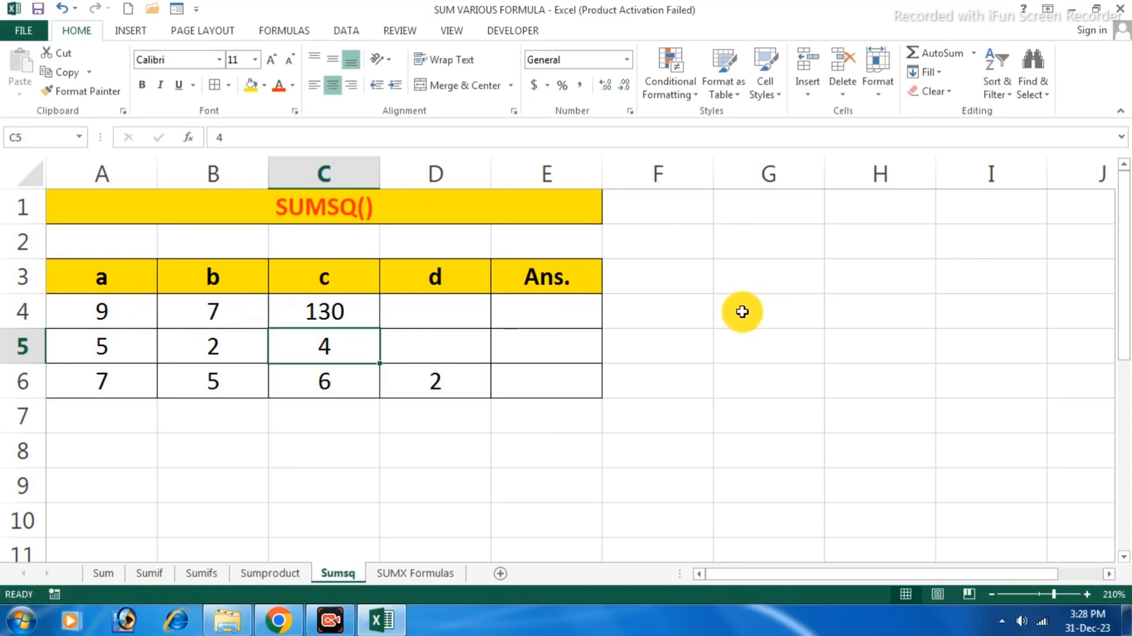
# - Clear the misplaced formula from cell C4
pyautogui.click(547, 311)
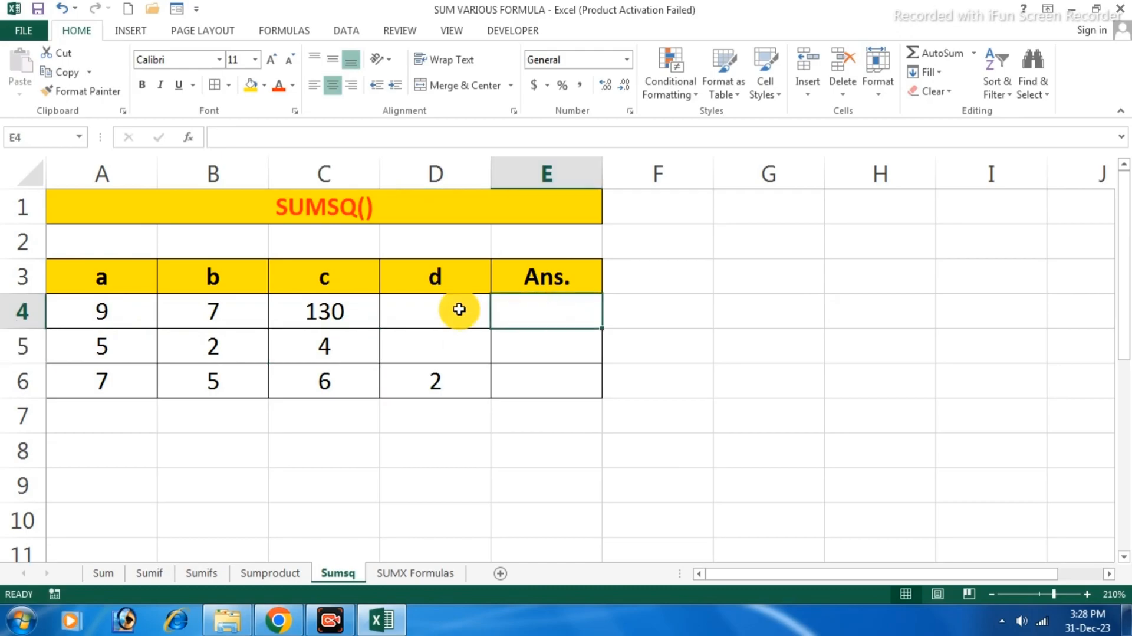
pyautogui.click(356, 312)
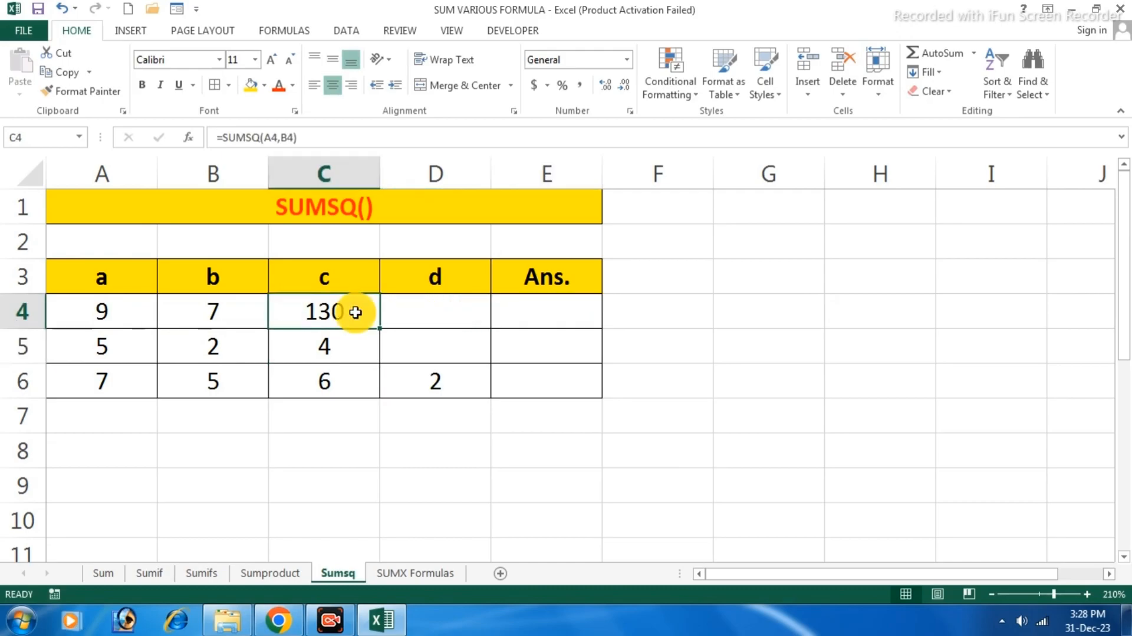
pyautogui.press('Delete')
pyautogui.click(560, 315)
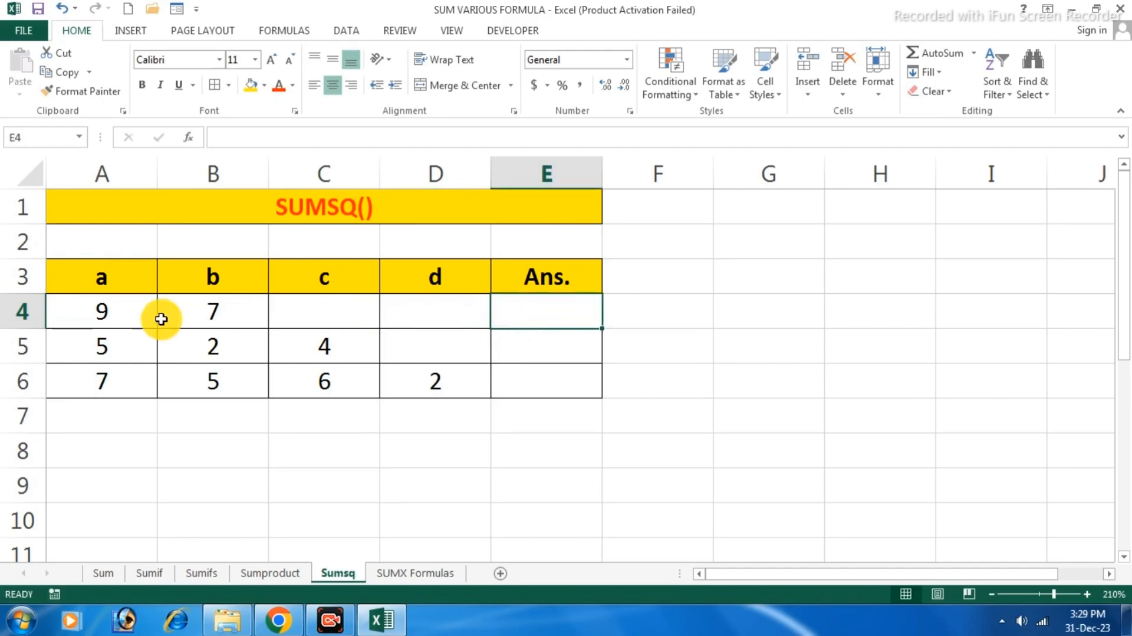
# - Square the row 4 values outside the table by entering =9*9 in G4 and =7*7 in G5
pyautogui.click(769, 315)
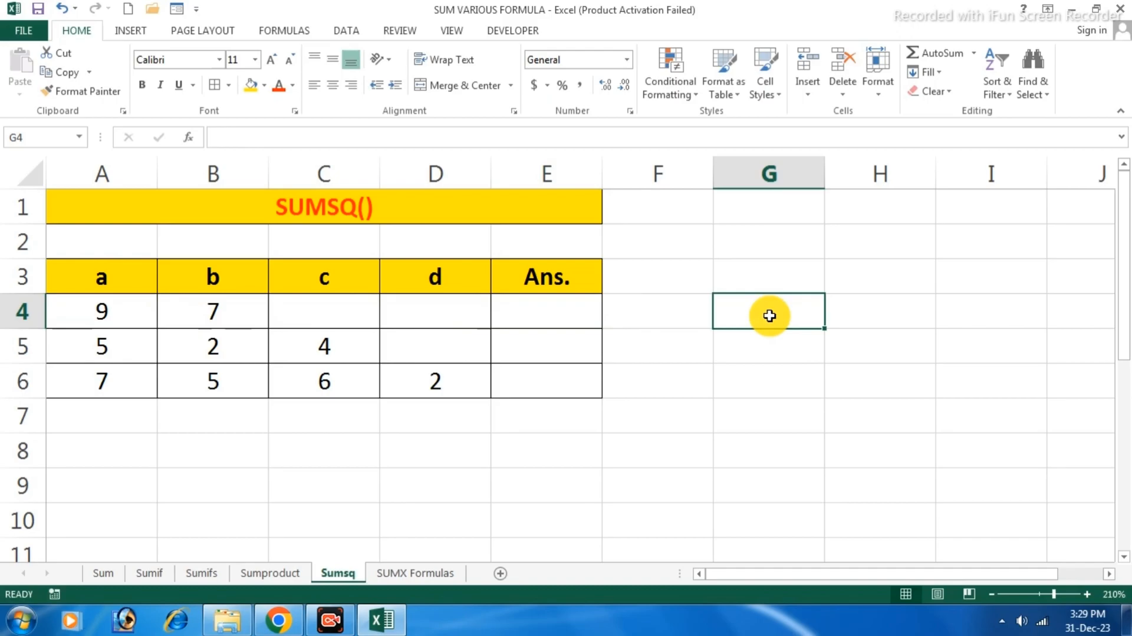
pyautogui.write('=9*9')
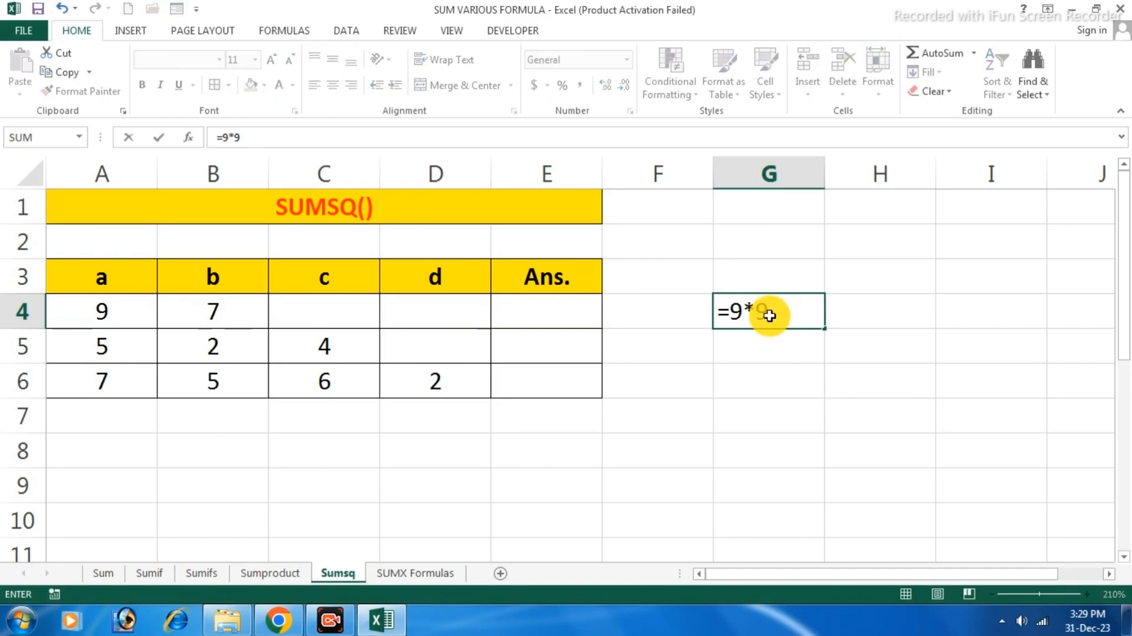
pyautogui.press('Return')
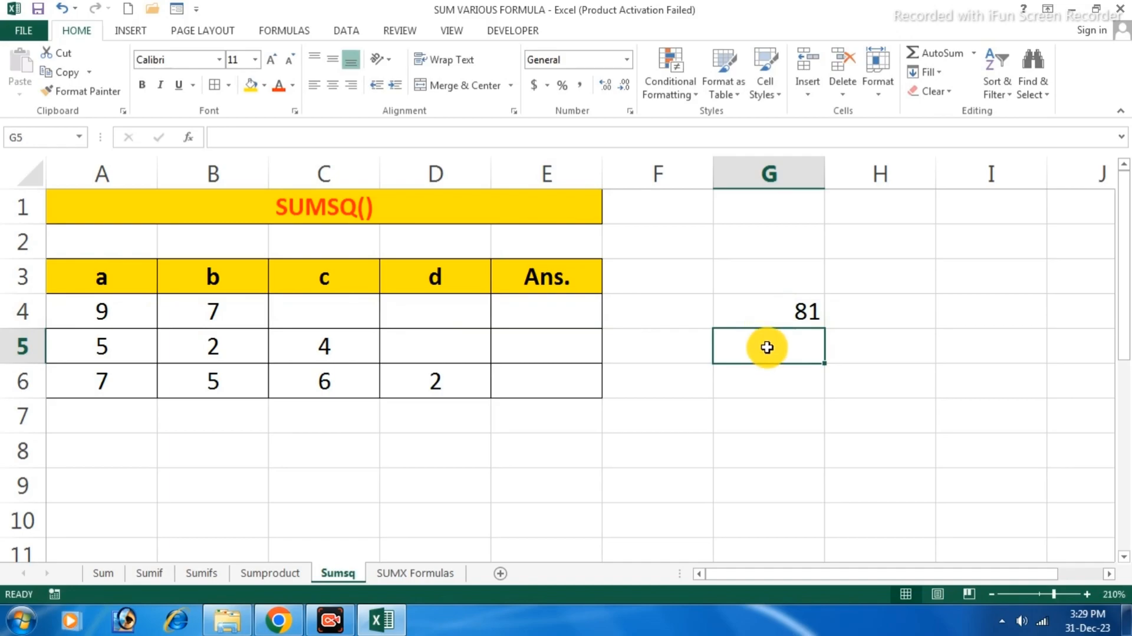
pyautogui.write('=7*')
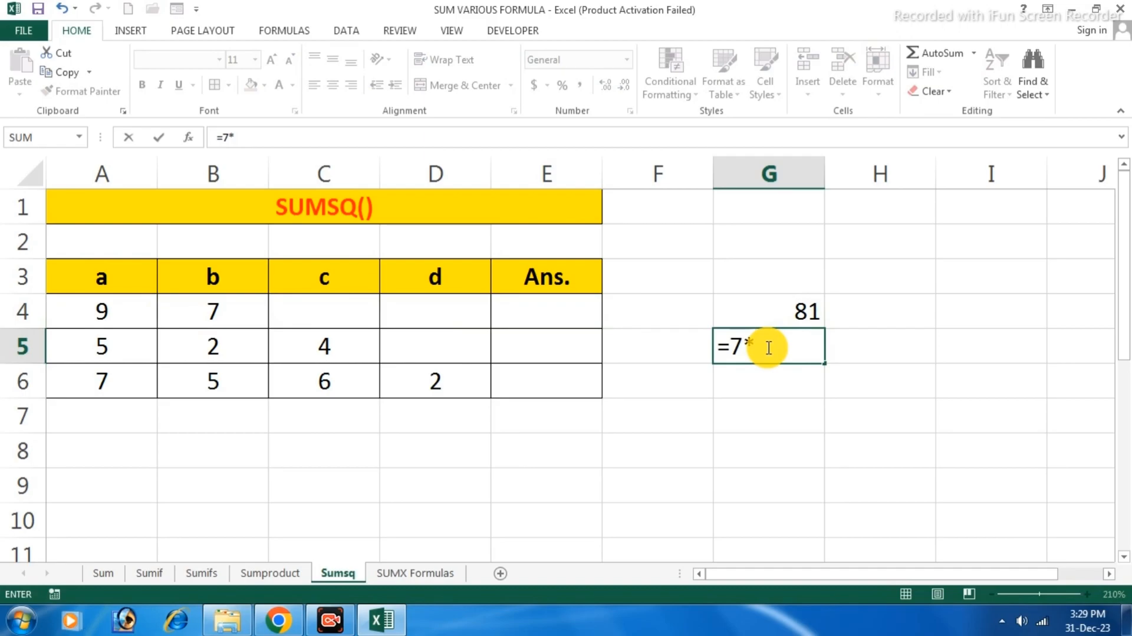
pyautogui.write('7')
pyautogui.press('Return')
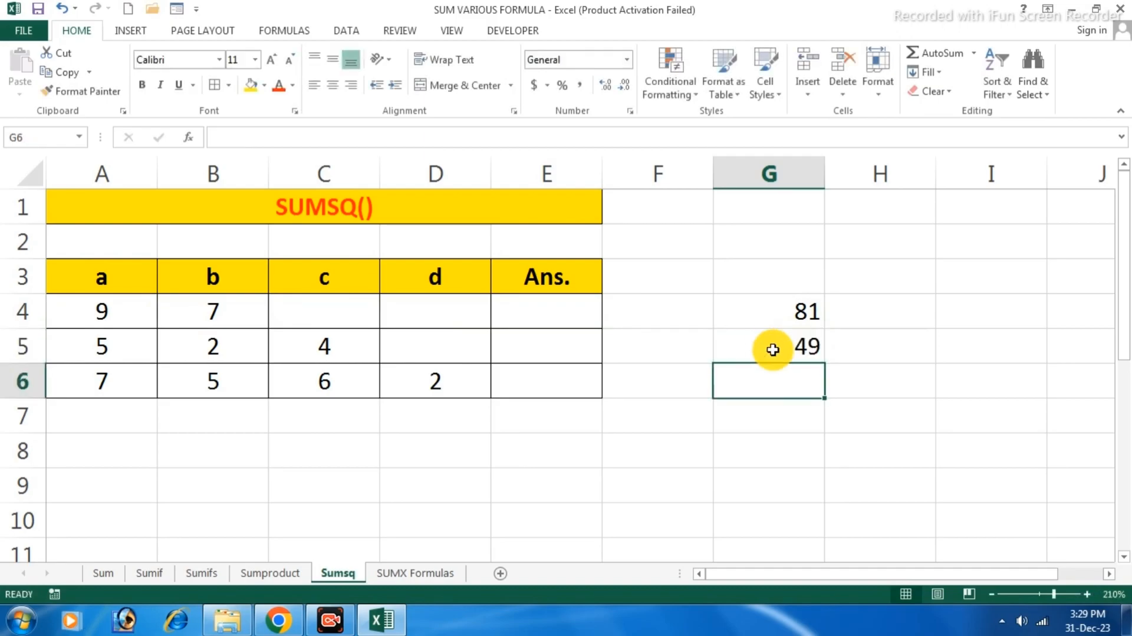
# - Add up the two squares in G4 and G5 with AutoSum, placing the total in G6
pyautogui.moveTo(788, 314); pyautogui.dragTo(786, 392)
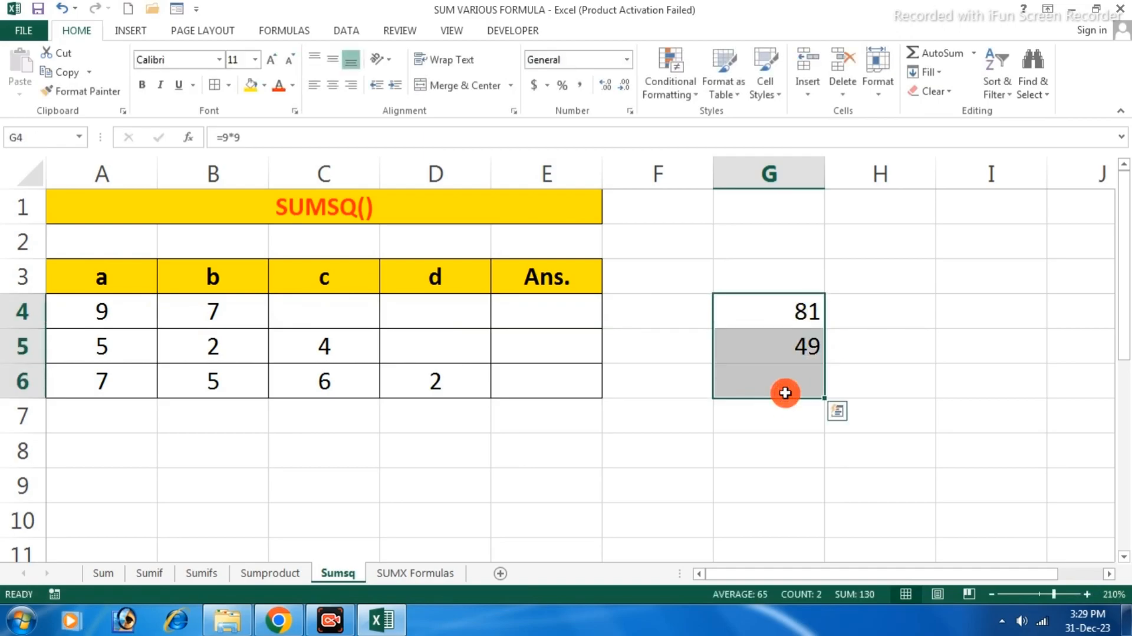
pyautogui.click(931, 54)
pyautogui.press('Return')
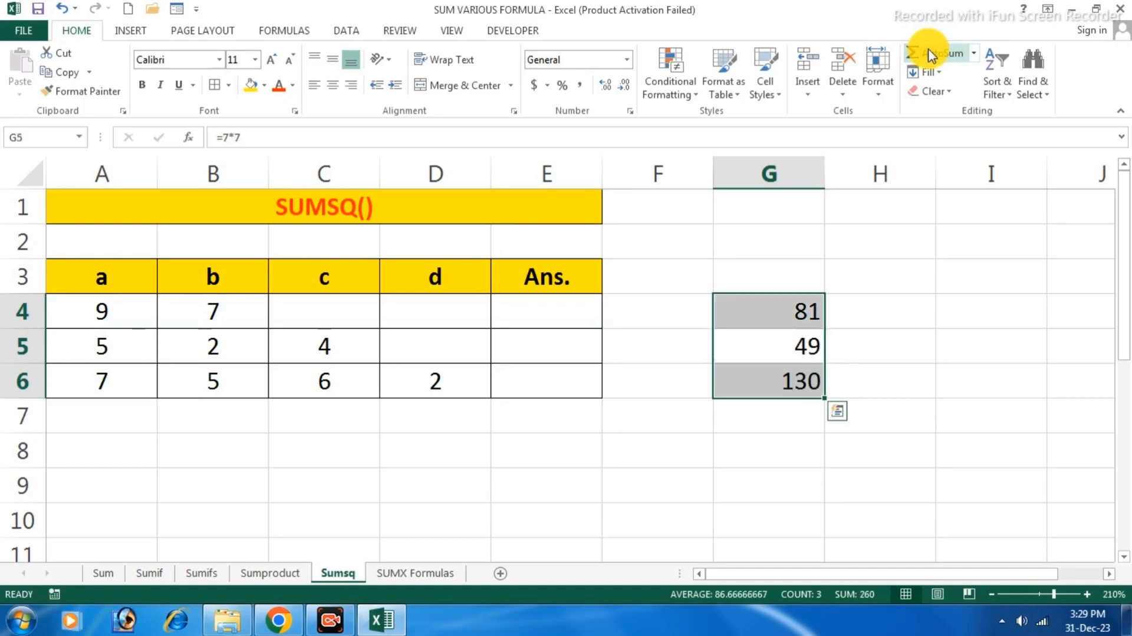
pyautogui.click(952, 218)
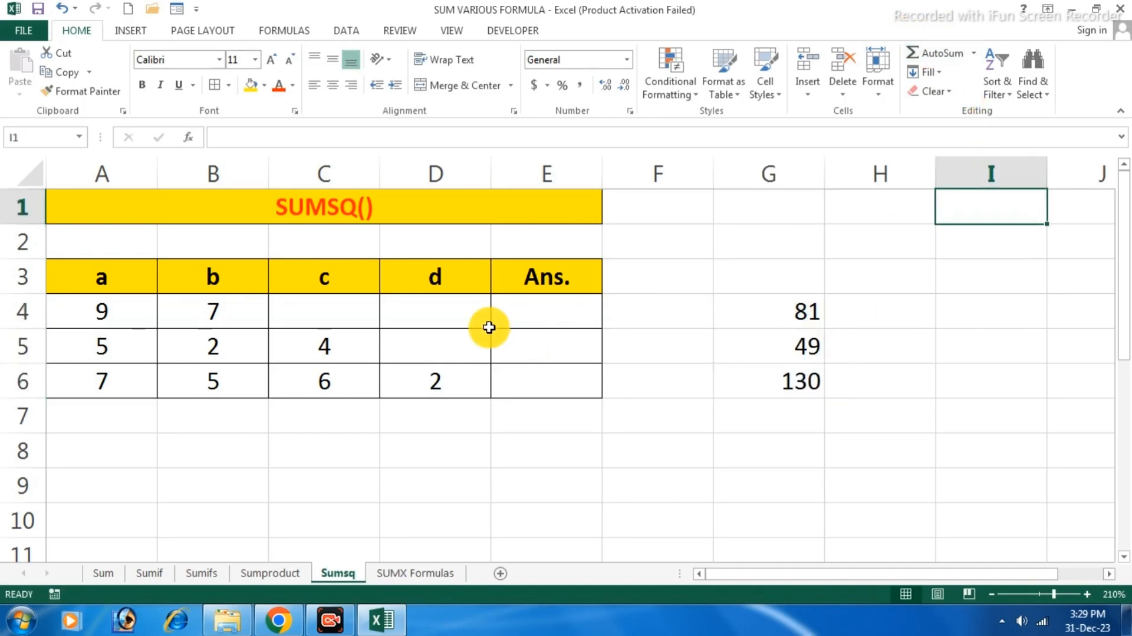
# - Enter =SUMSQ(A4,B4) in cell E4 of the Ans. column
pyautogui.click(557, 310)
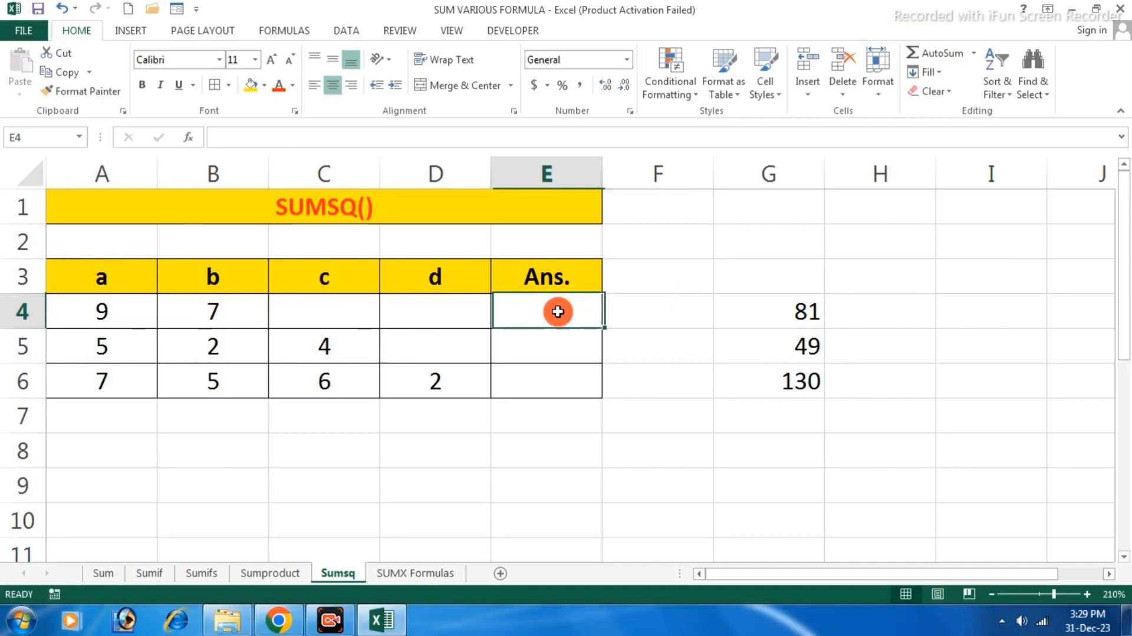
pyautogui.write('=s')
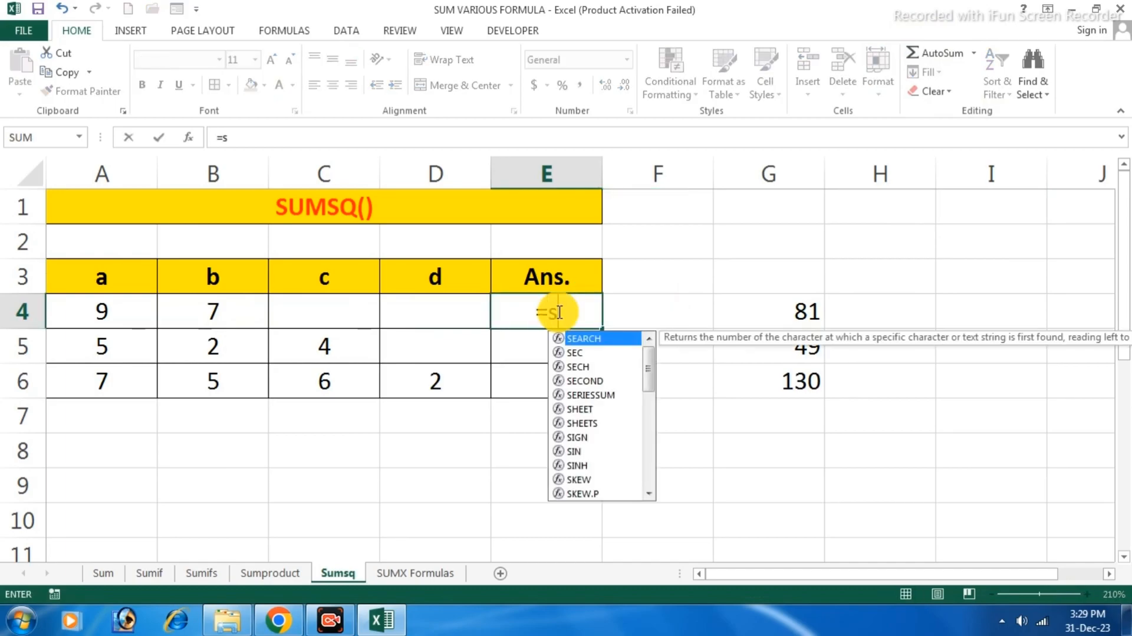
pyautogui.write('umsq')
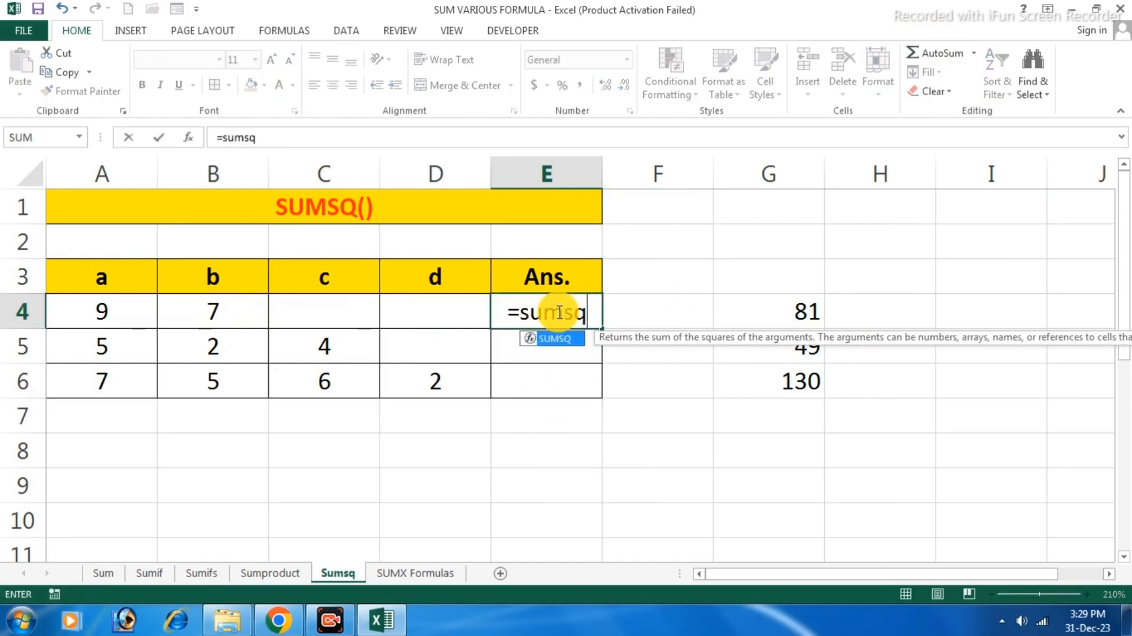
pyautogui.write('(')
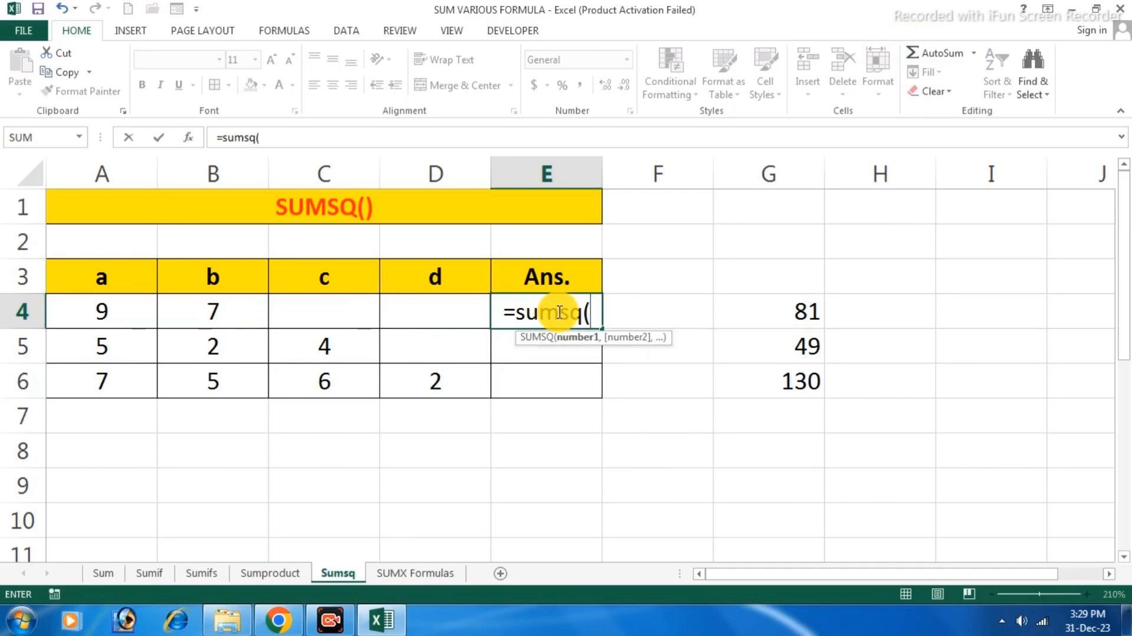
pyautogui.click(121, 319)
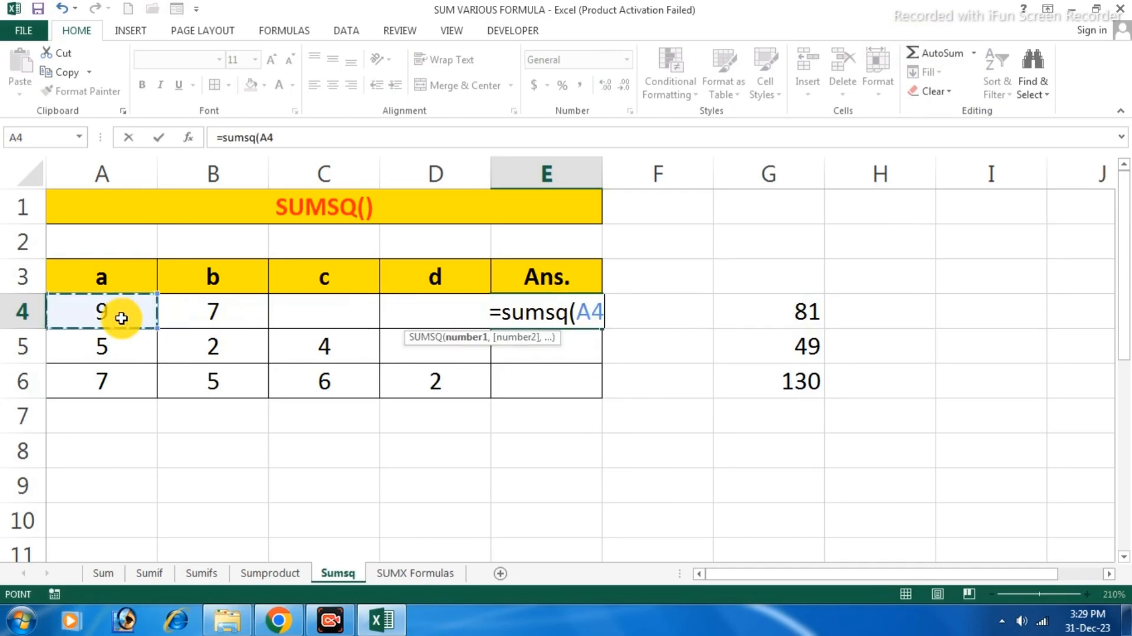
pyautogui.write(',')
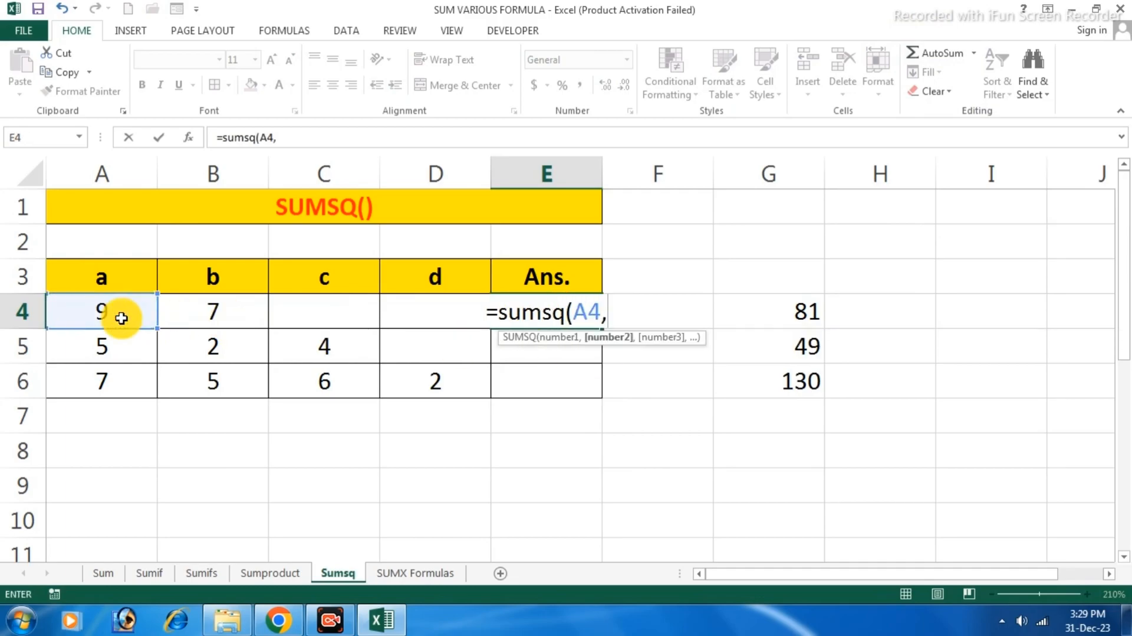
pyautogui.click(216, 317)
pyautogui.write(')')
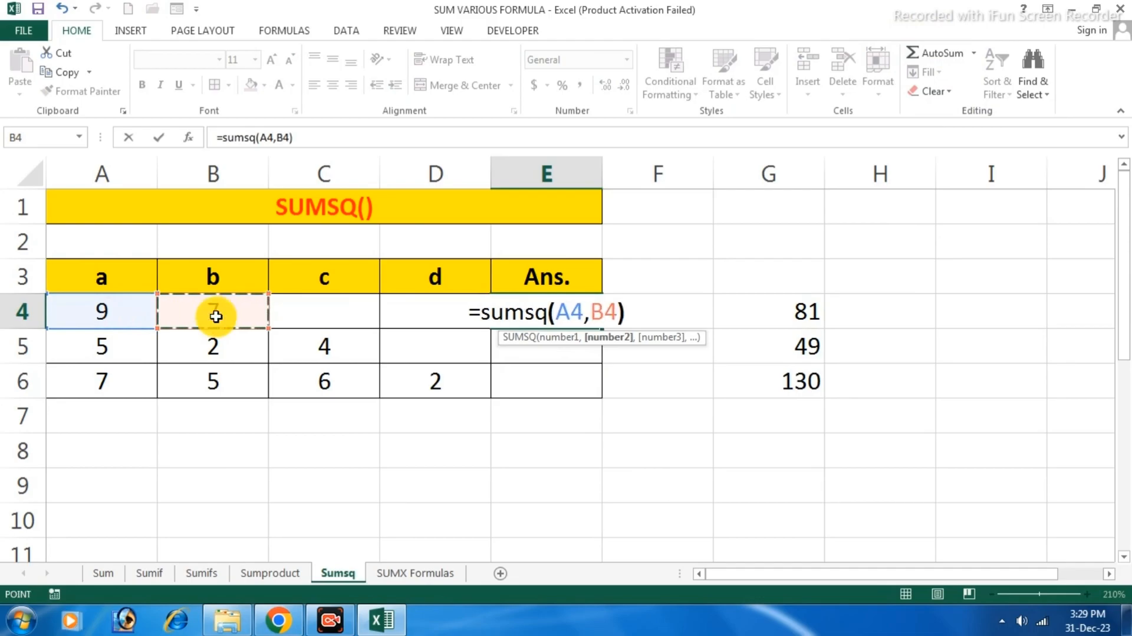
pyautogui.press('Return')
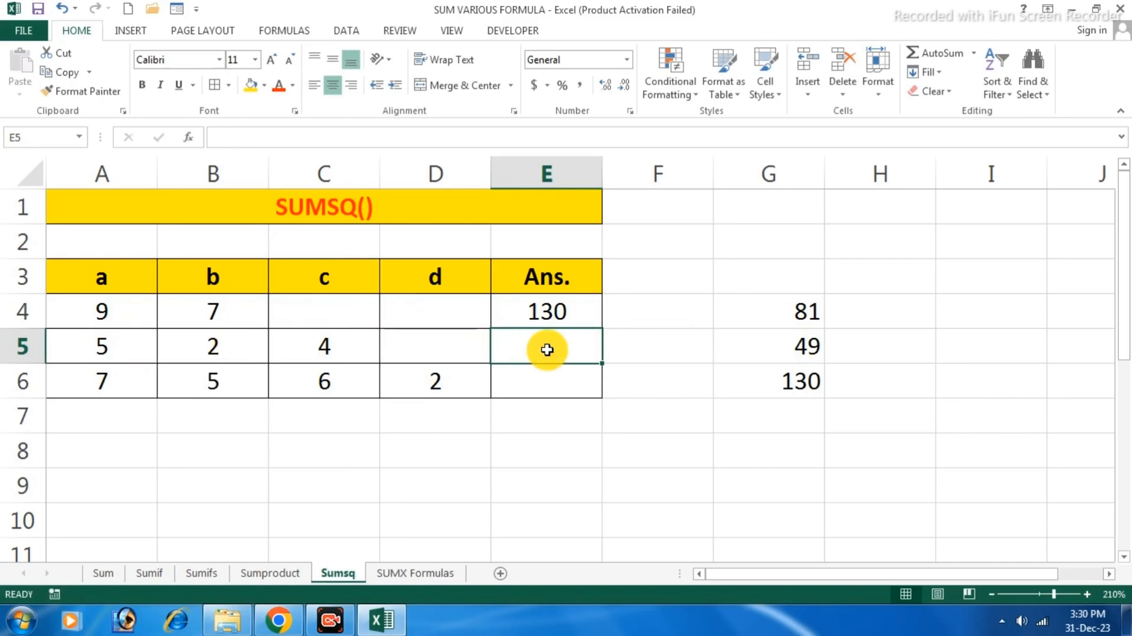
# - Enter =SUMSQ(A5,B5,C5) in cell E5 of the Ans. column
pyautogui.write('=sum')
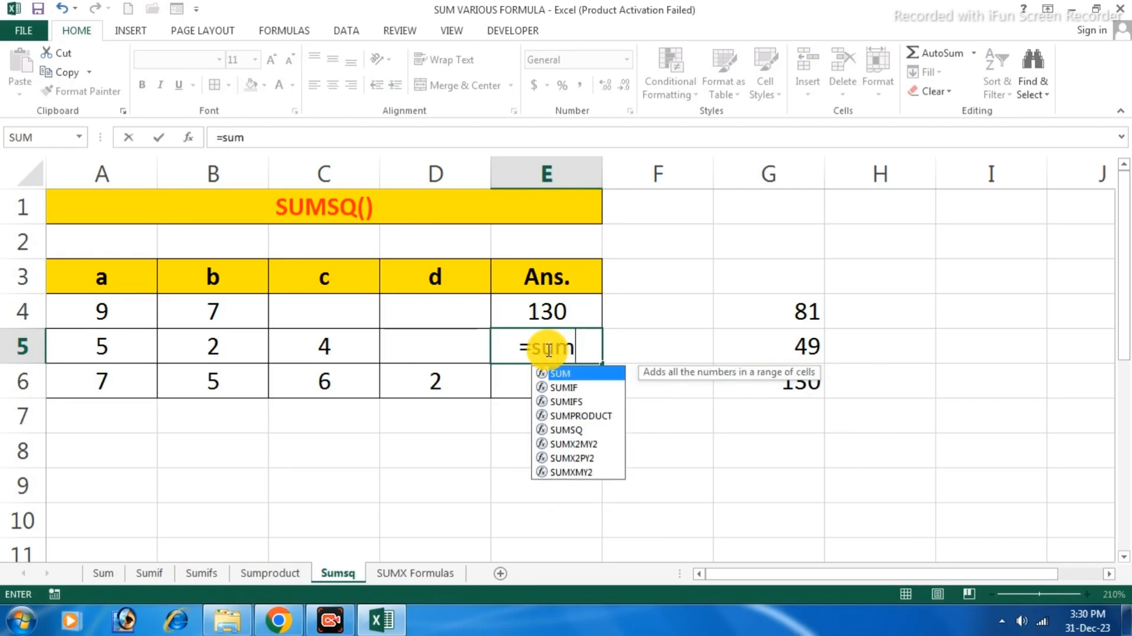
pyautogui.write('sq(')
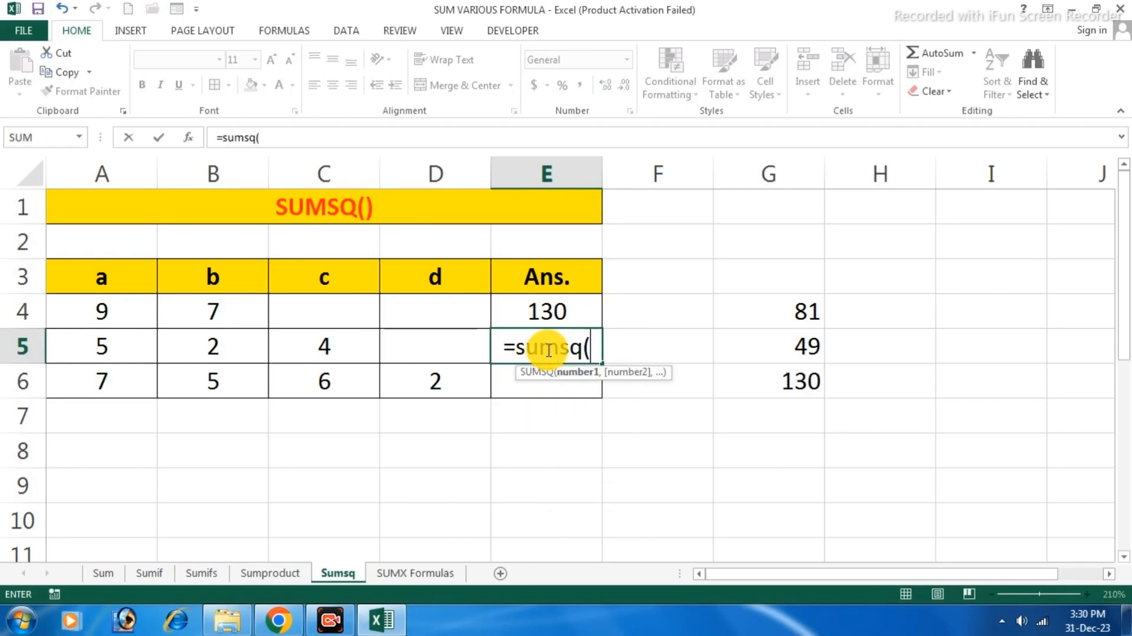
pyautogui.click(126, 351)
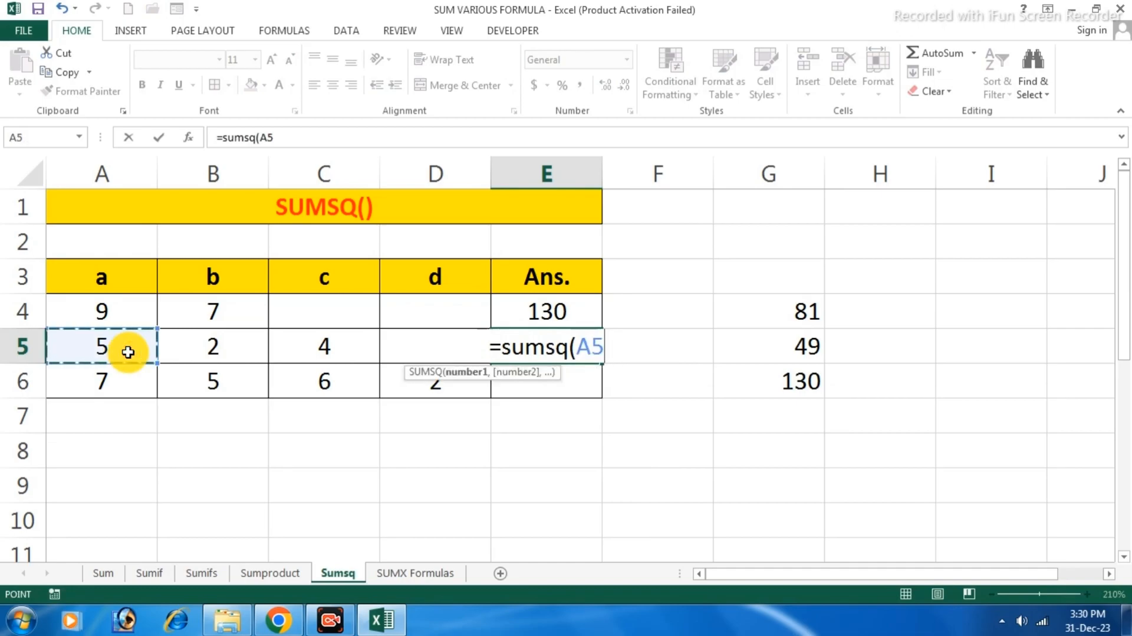
pyautogui.write(',')
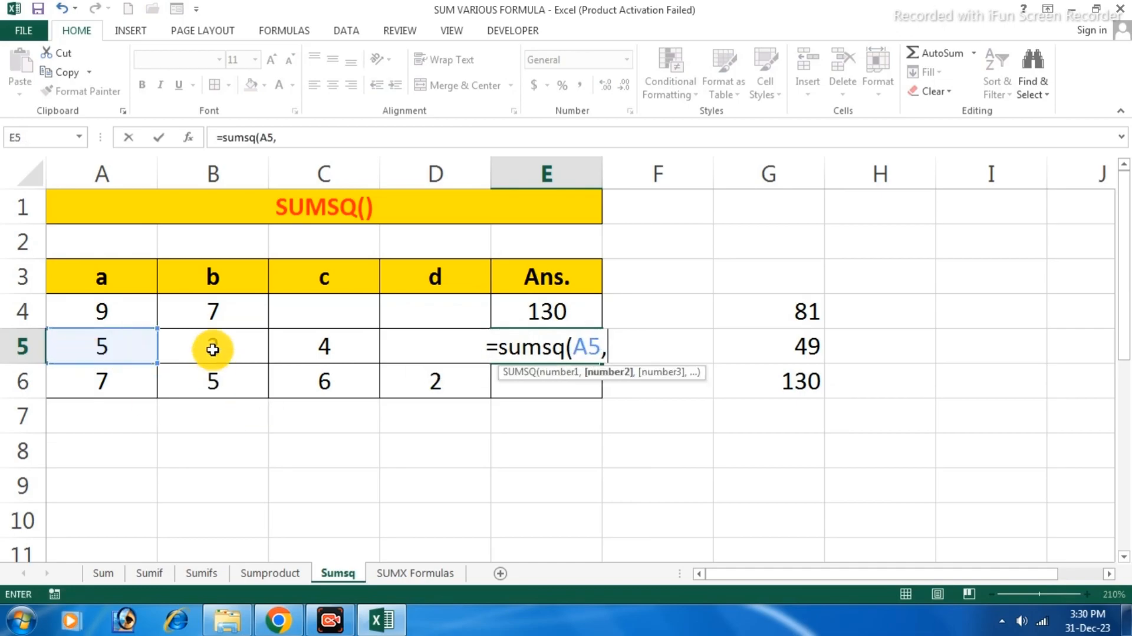
pyautogui.click(212, 349)
pyautogui.write(',')
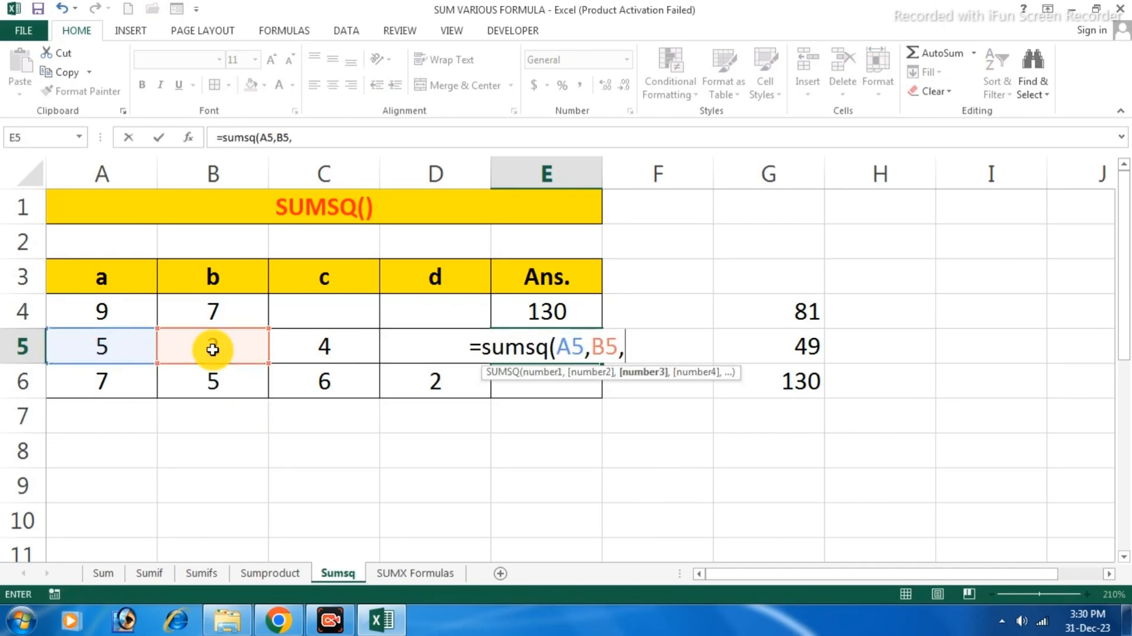
pyautogui.click(287, 345)
pyautogui.write(')')
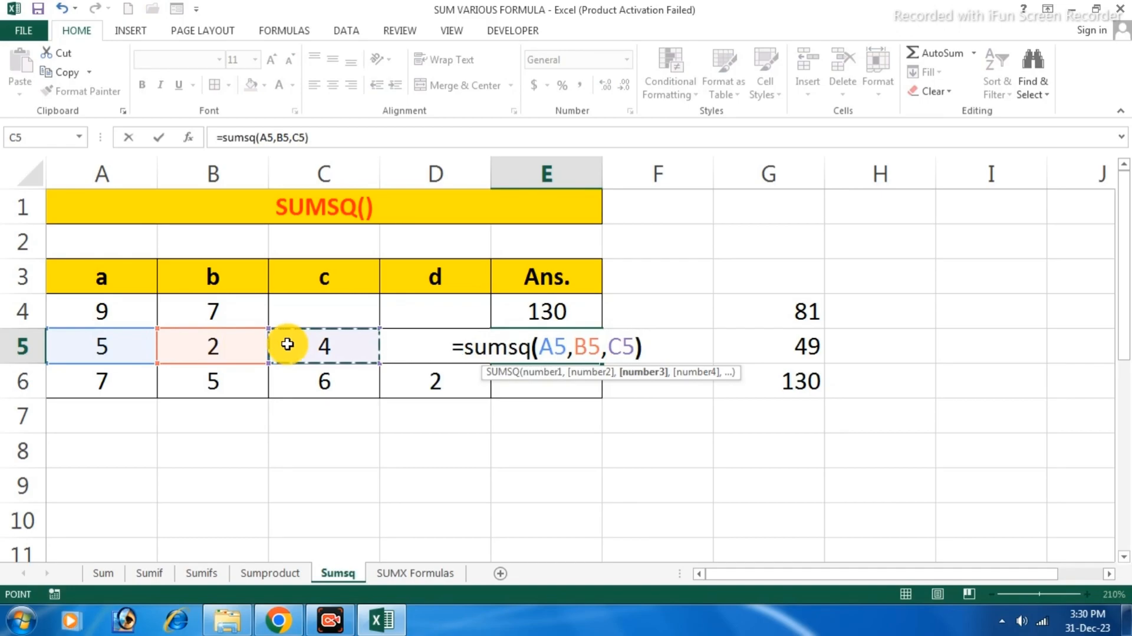
pyautogui.press('Return')
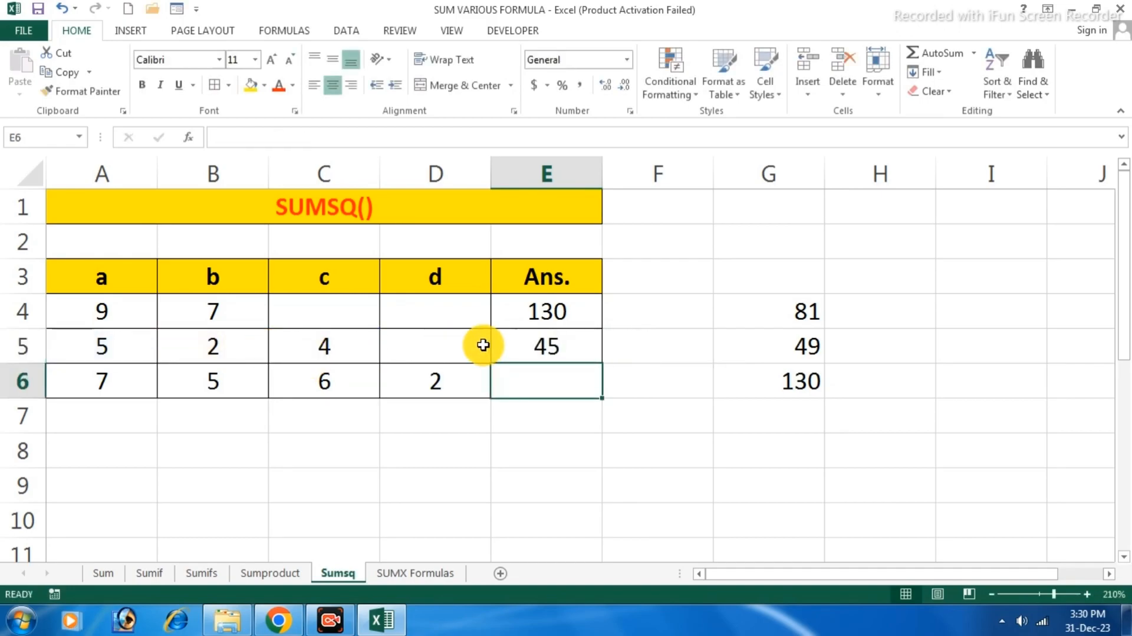
# - Square the row 5 values outside the table by entering =5*5 in H4, =2*2 in H5 and =4*4 in H6
pyautogui.click(542, 347)
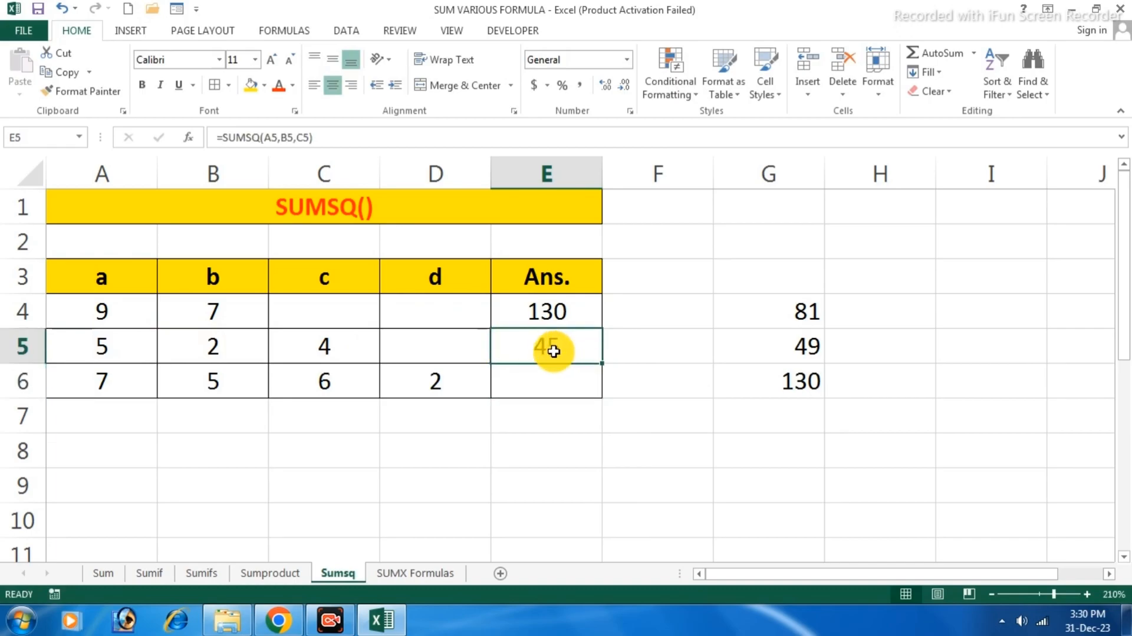
pyautogui.click(915, 306)
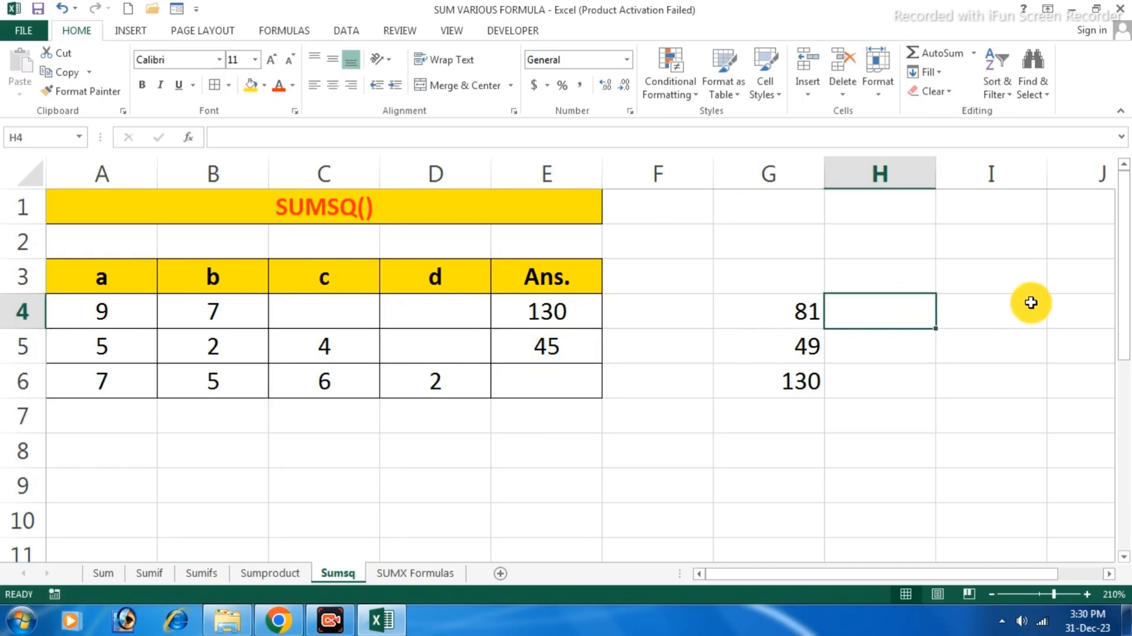
pyautogui.write('=5*5')
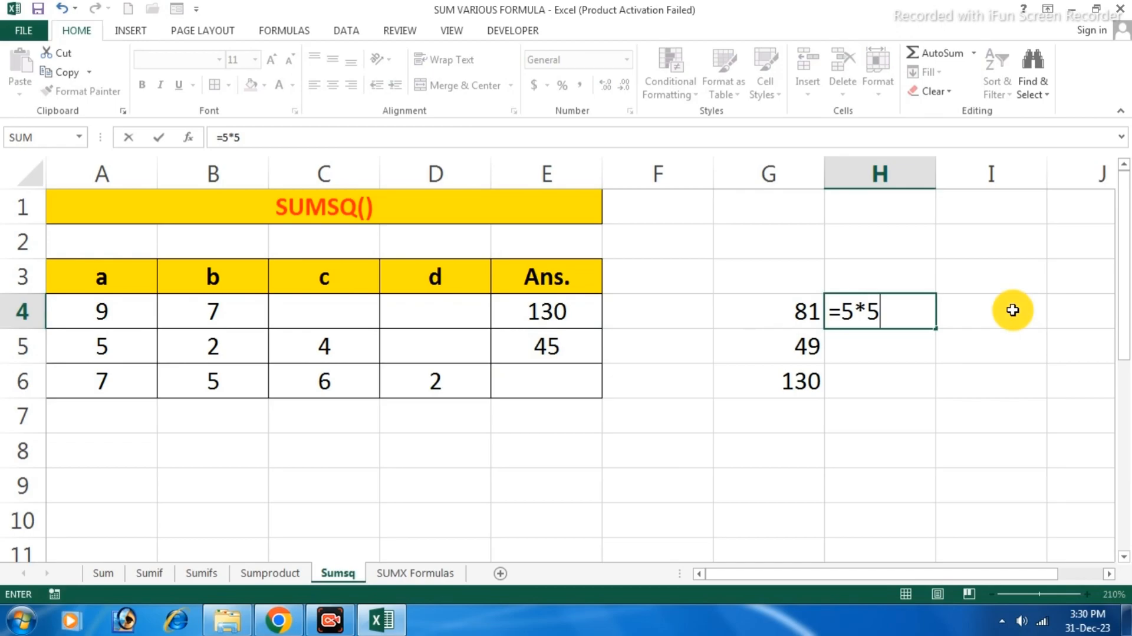
pyautogui.press('Return')
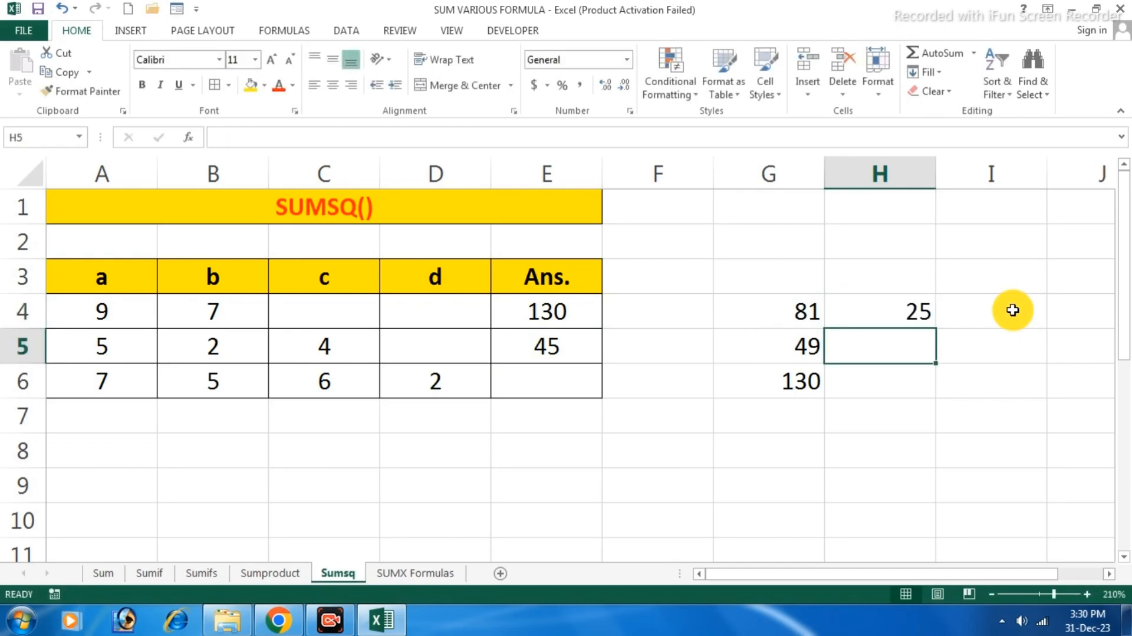
pyautogui.write('=2*2')
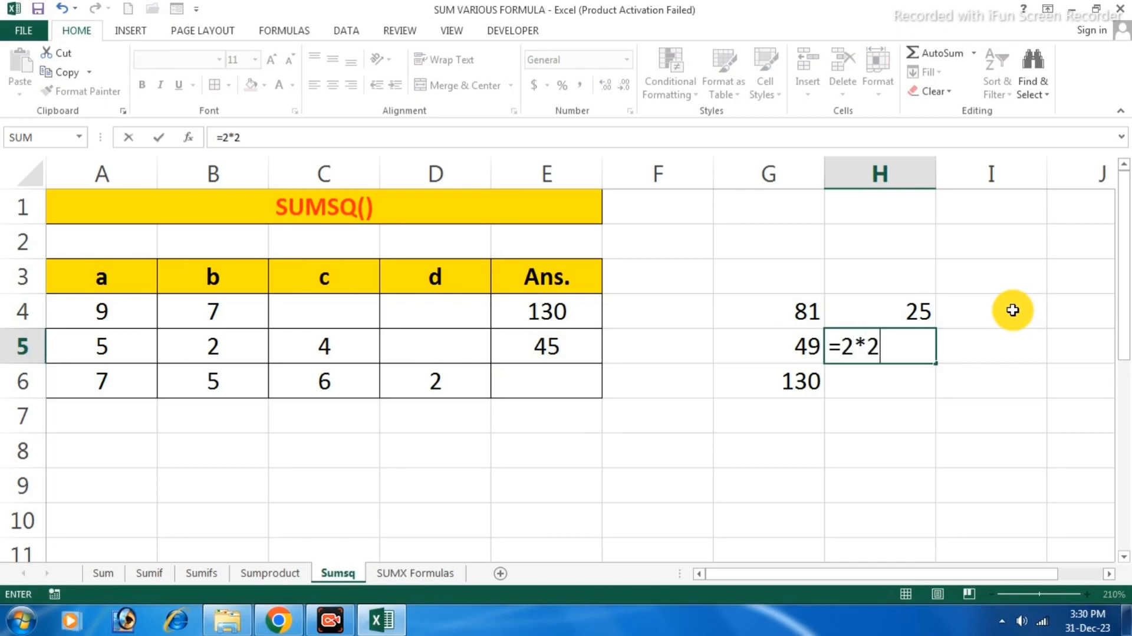
pyautogui.press('Return')
pyautogui.write('=4*4')
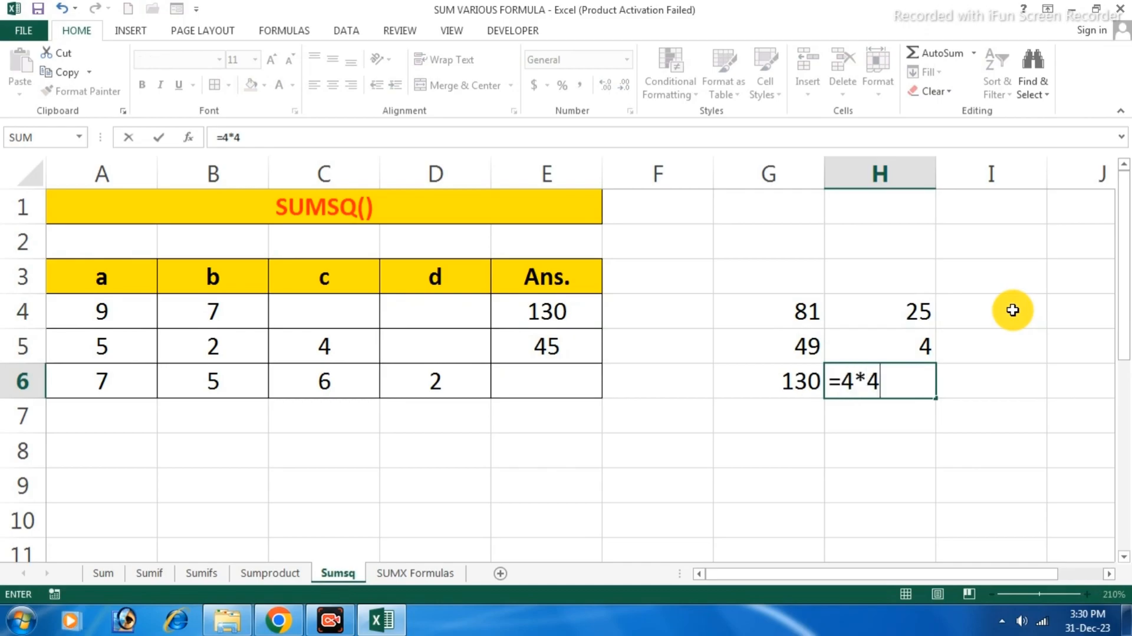
pyautogui.press('Return')
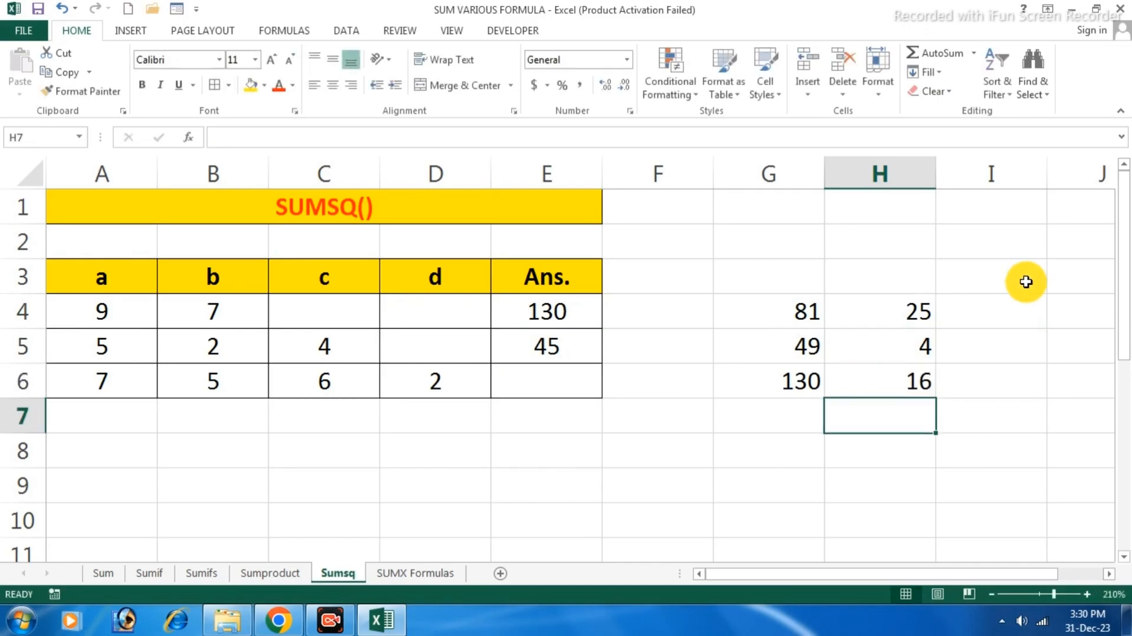
# - Add up the three squares in H4 to H6 with AutoSum, placing the total in H7
pyautogui.moveTo(905, 304); pyautogui.dragTo(915, 416)
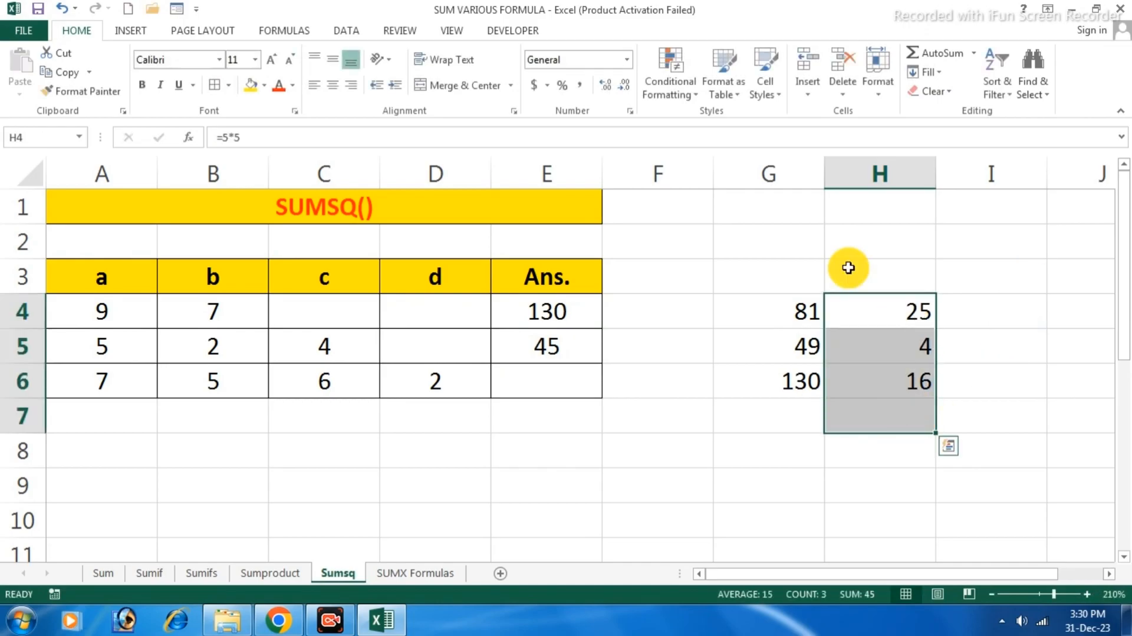
pyautogui.click(928, 54)
pyautogui.click(901, 427)
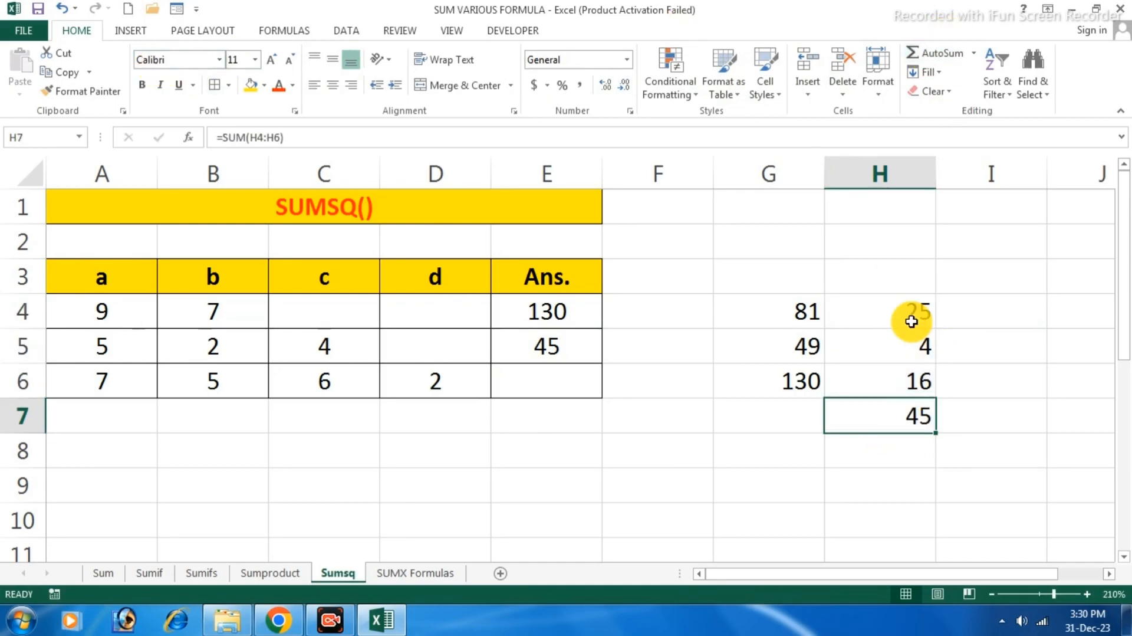
# - Enter =SUMSQ(A6,B6,C6,D6) in cell E6 of the Ans. column
pyautogui.click(535, 381)
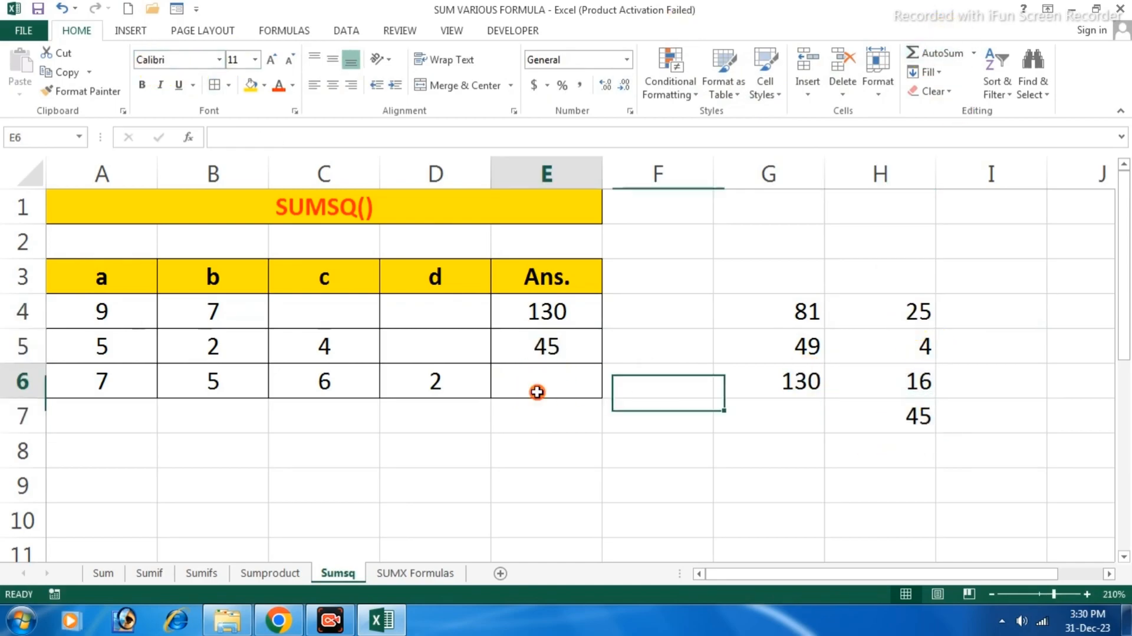
pyautogui.write('=')
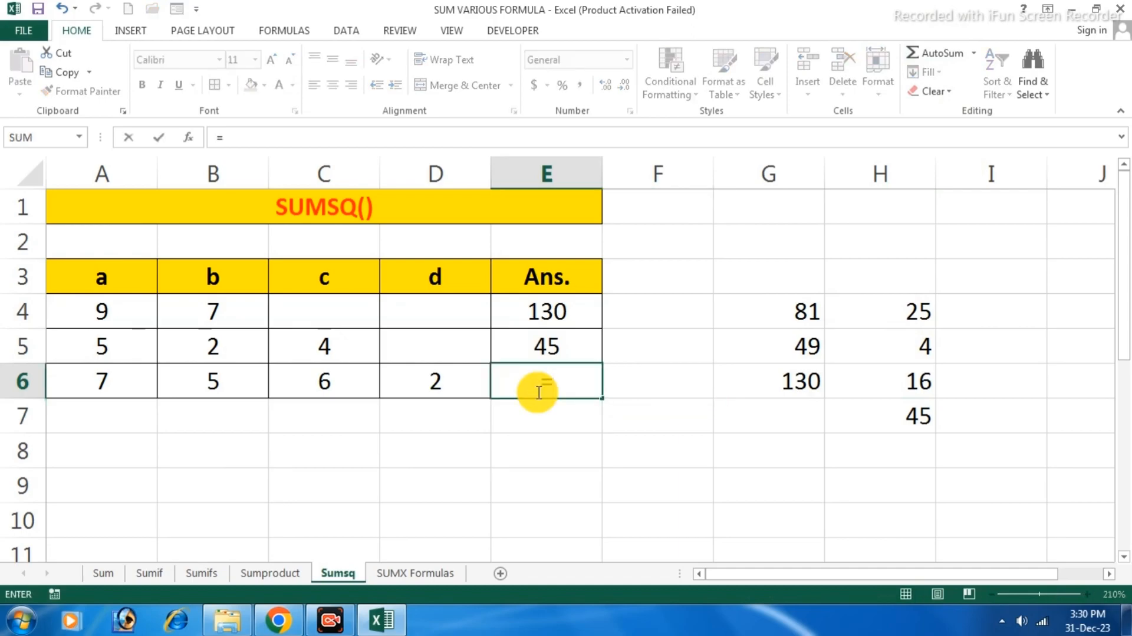
pyautogui.write('sum')
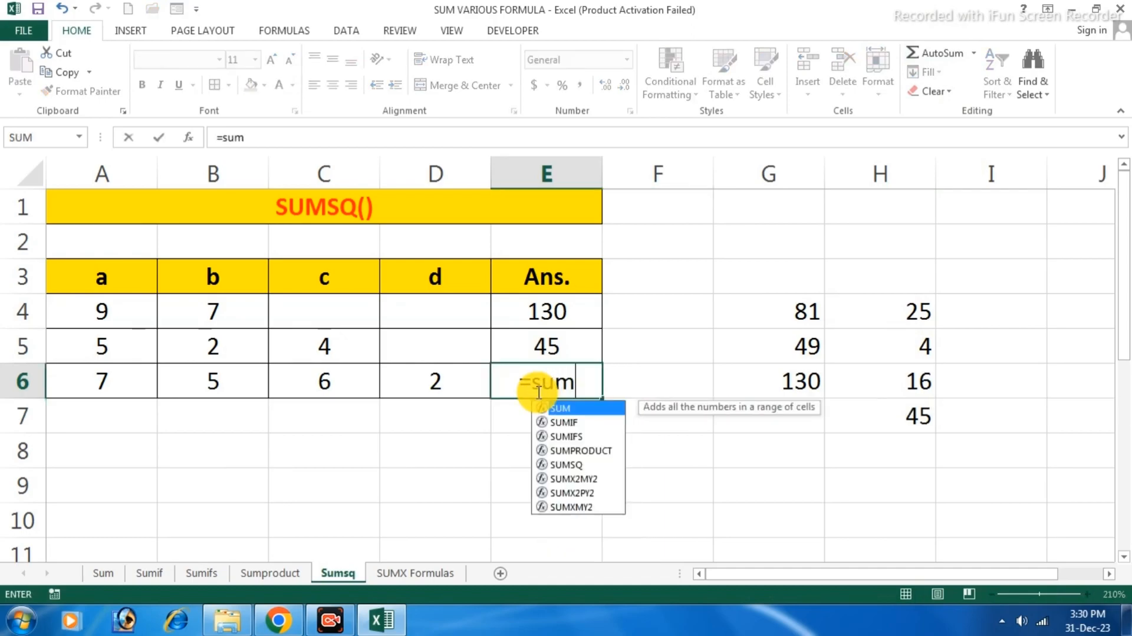
pyautogui.write('sq(')
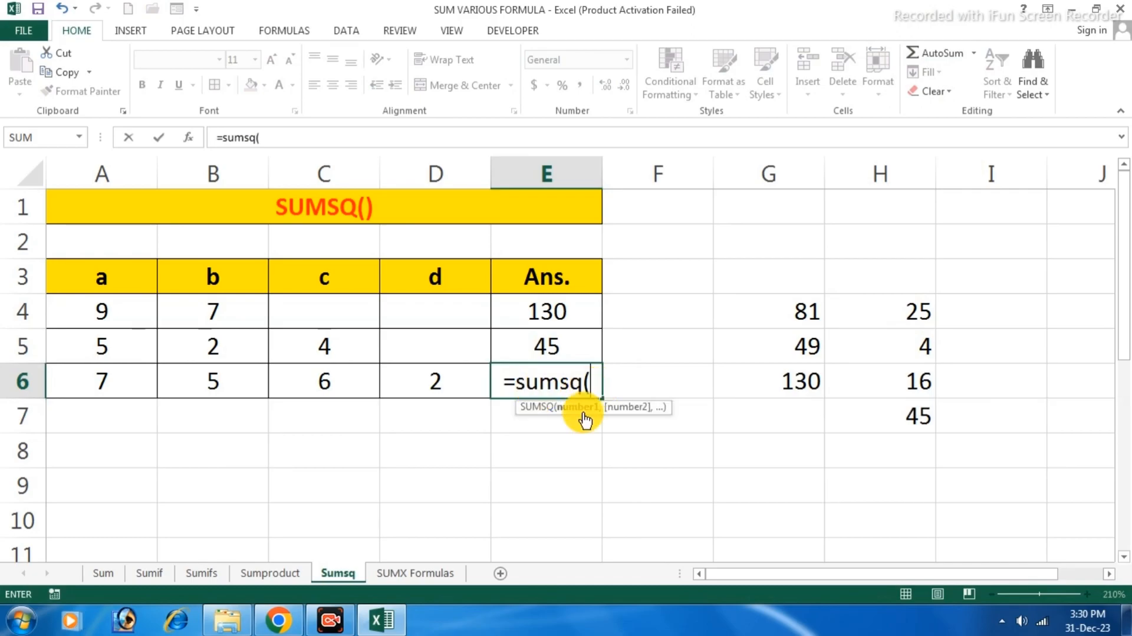
pyautogui.click(115, 383)
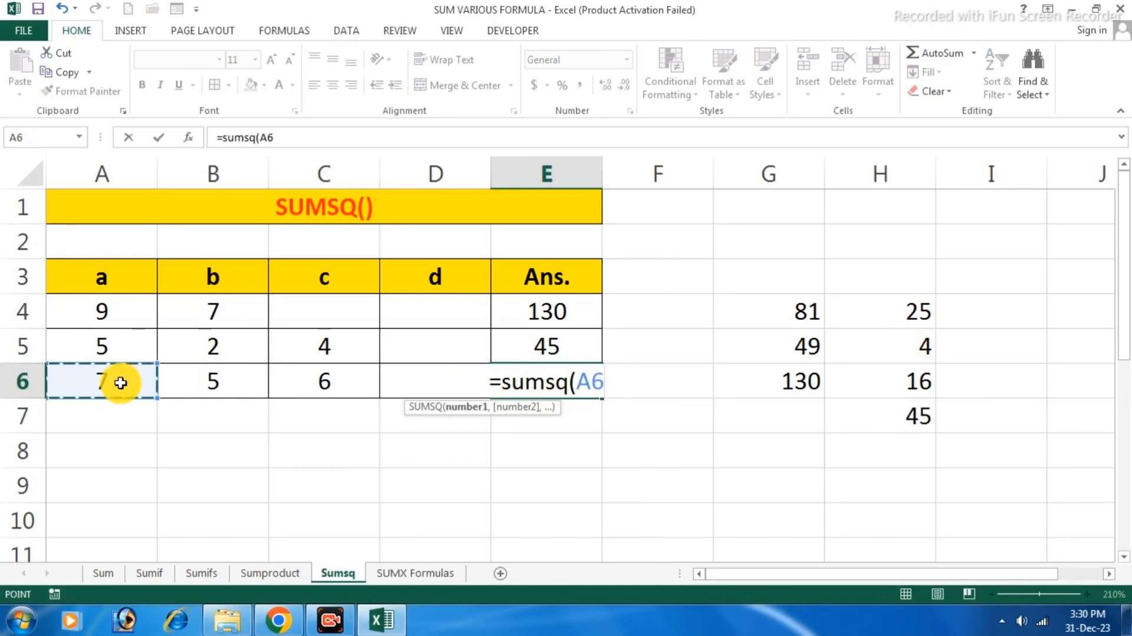
pyautogui.write(',')
pyautogui.click(190, 383)
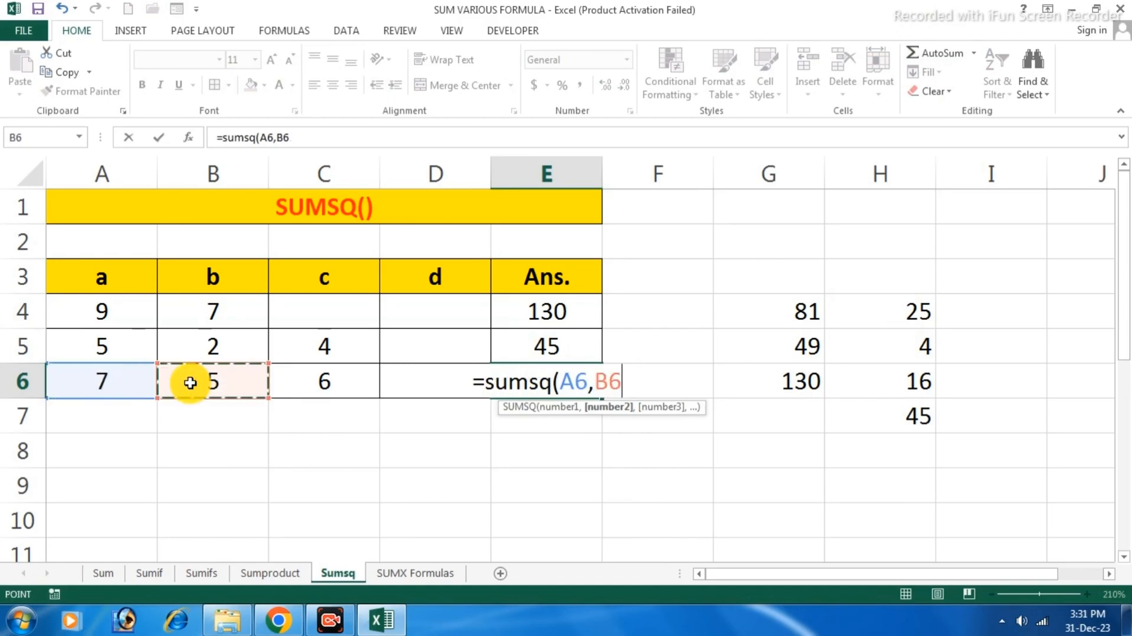
pyautogui.write(',')
pyautogui.click(328, 378)
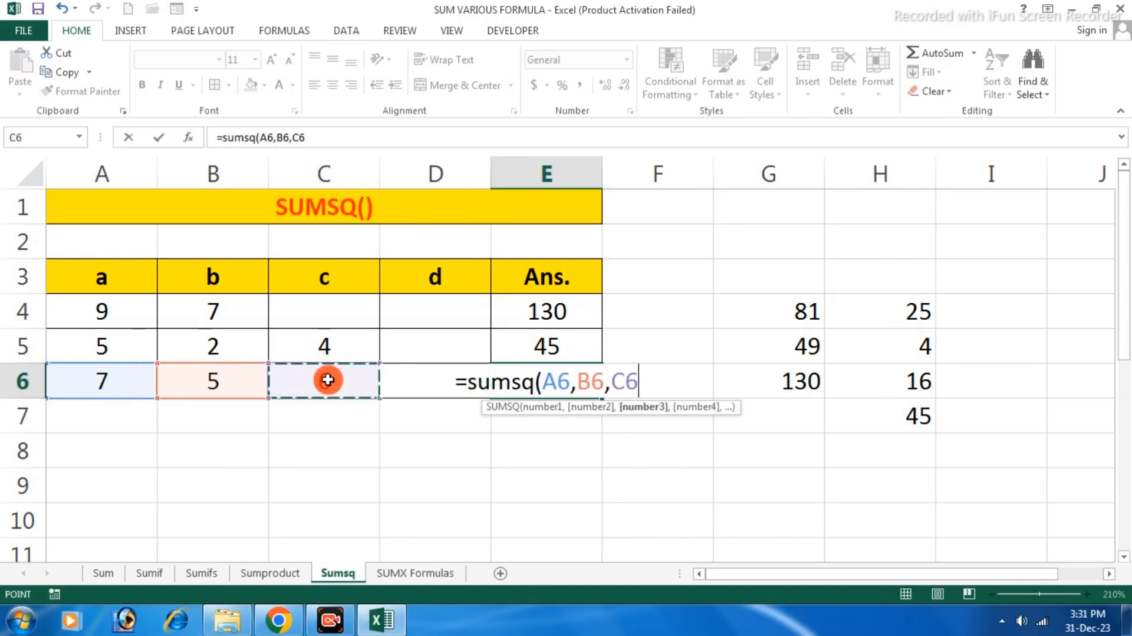
pyautogui.write(',')
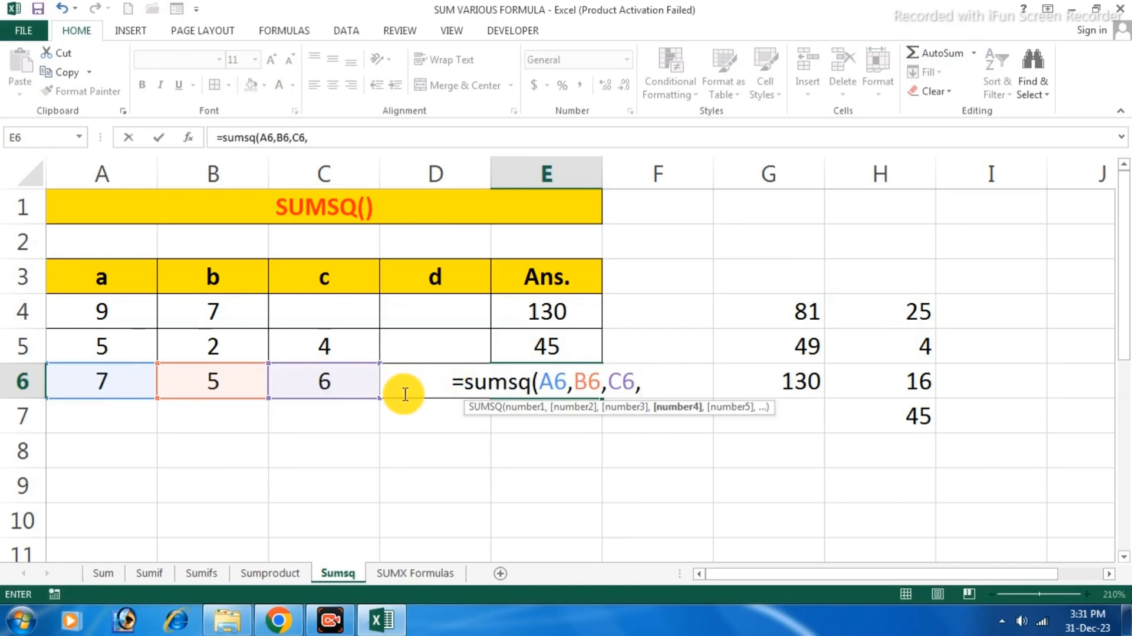
pyautogui.write('d')
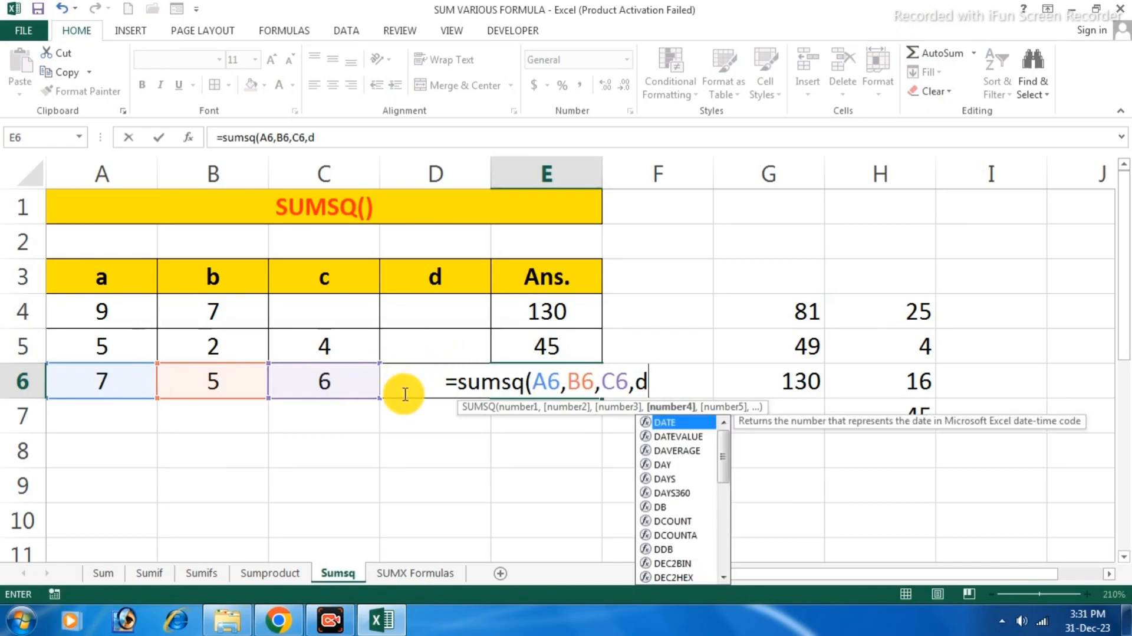
pyautogui.write('6)')
pyautogui.press('Return')
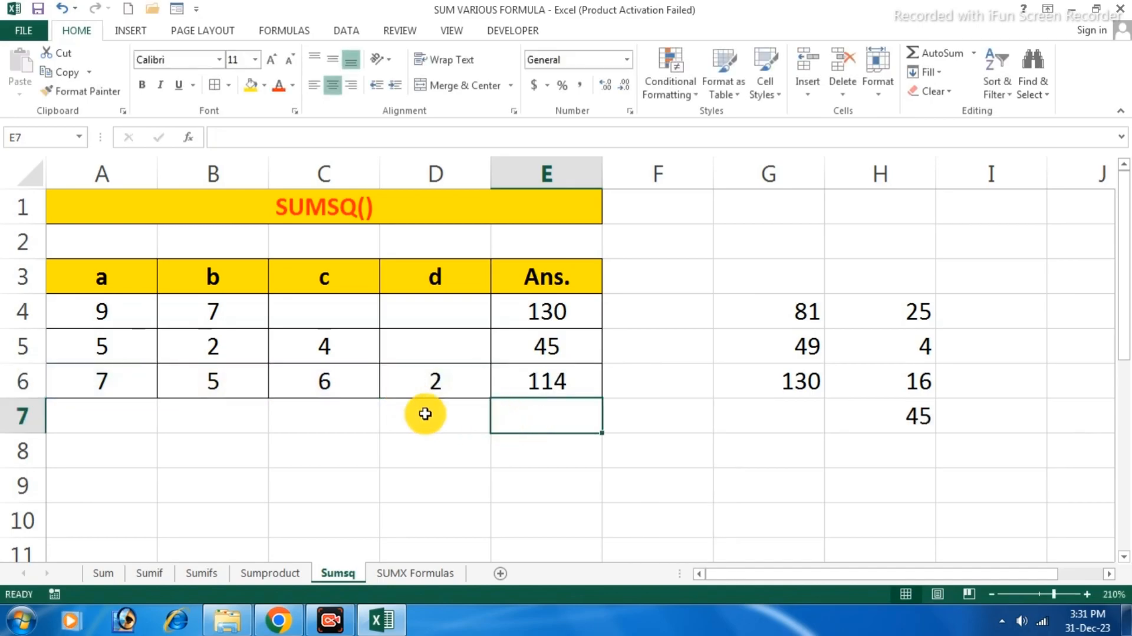
# - Square the row 6 values outside the table by entering =7*7, =5*5, =6*6 and =2*2 in cells I4 to I7
pyautogui.click(1001, 309)
pyautogui.write('=')
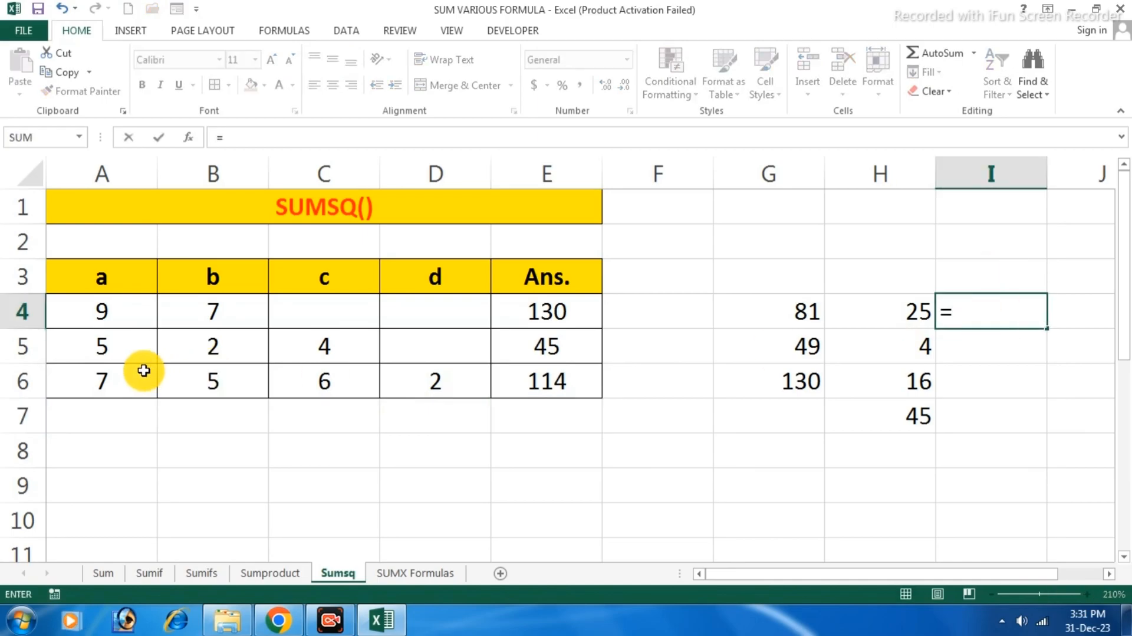
pyautogui.write('7*7')
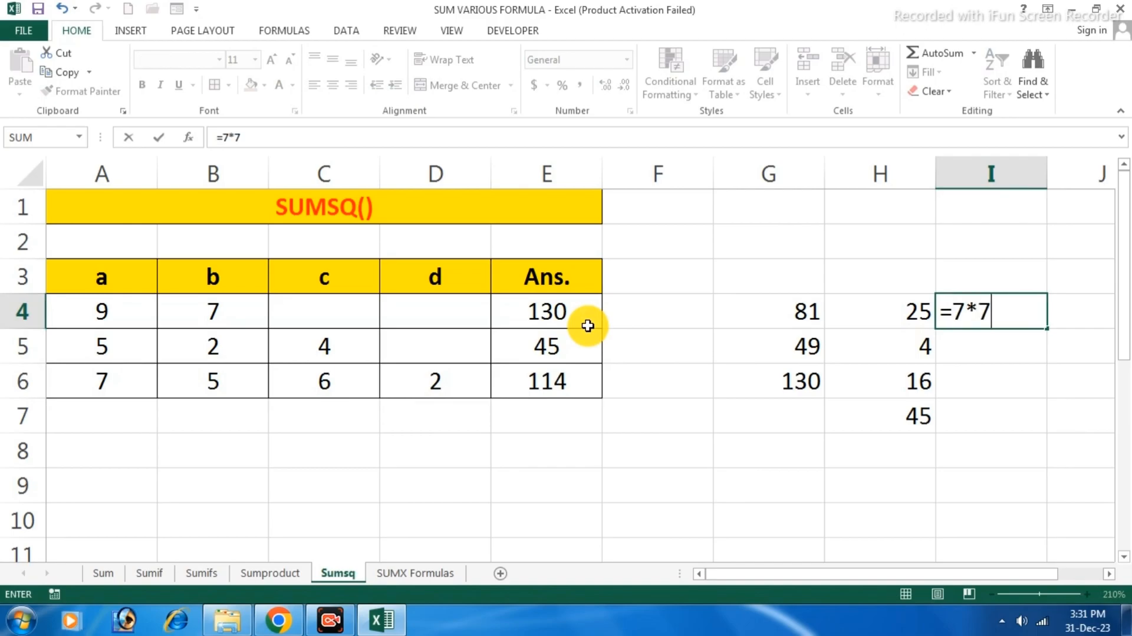
pyautogui.press('Return')
pyautogui.write('=')
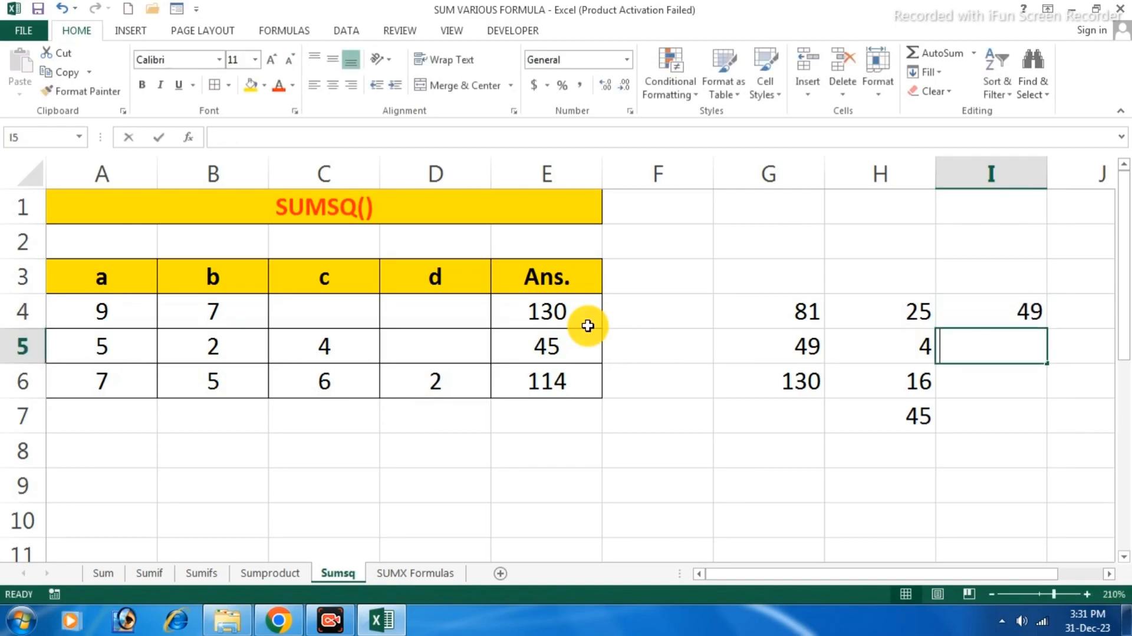
pyautogui.write('5*5')
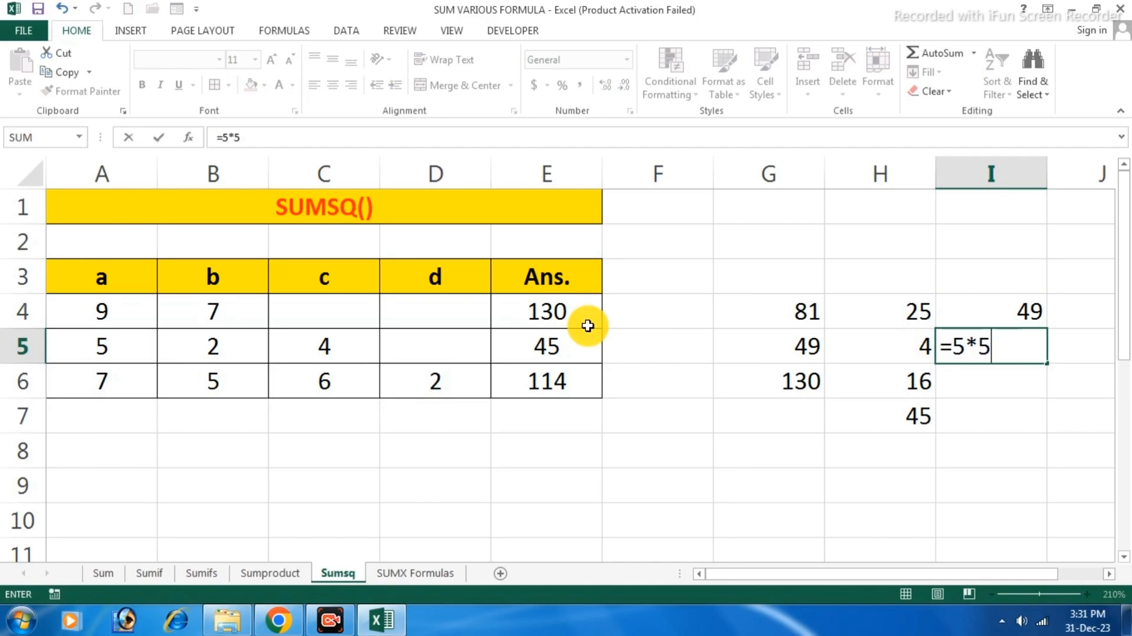
pyautogui.press('Return')
pyautogui.write('=')
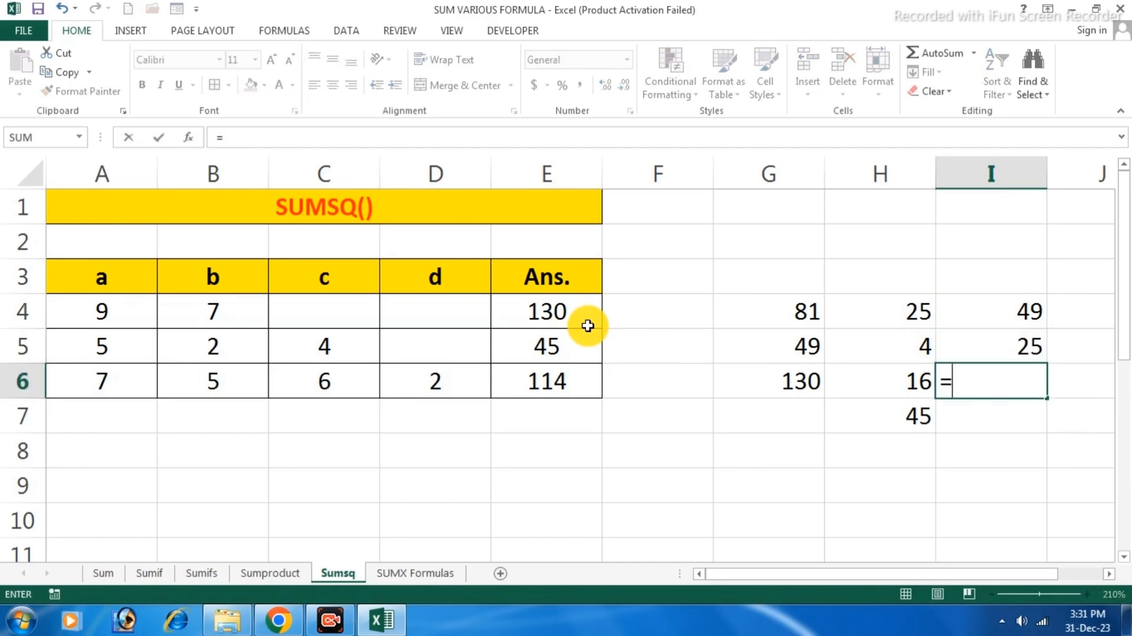
pyautogui.write('6*6')
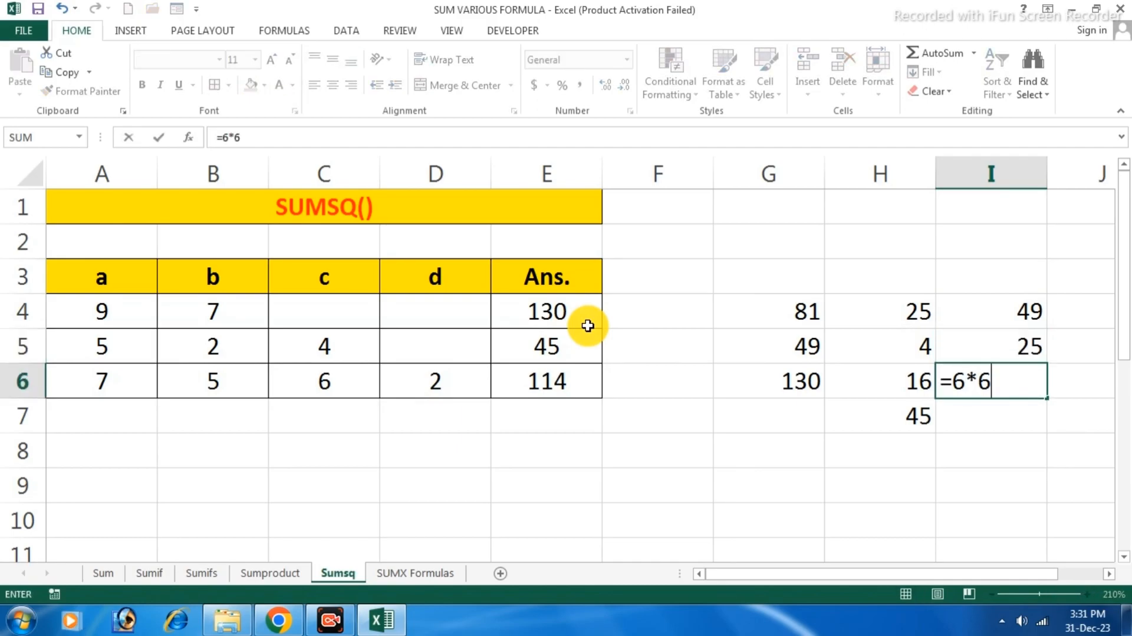
pyautogui.press('Return')
pyautogui.write('=')
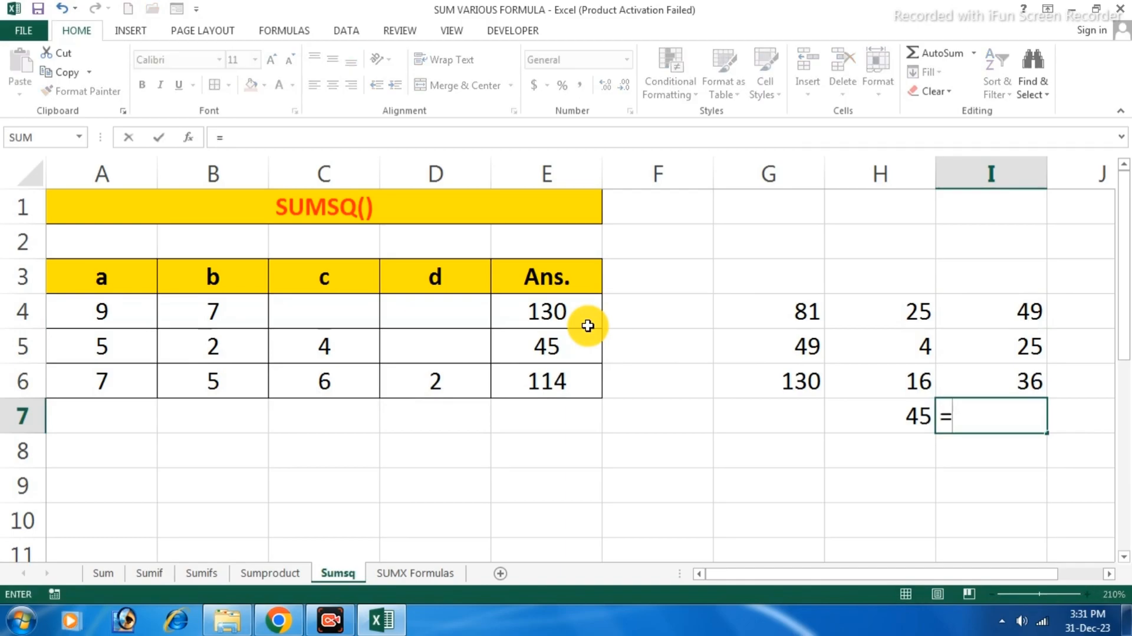
pyautogui.write('2*2')
pyautogui.press('Return')
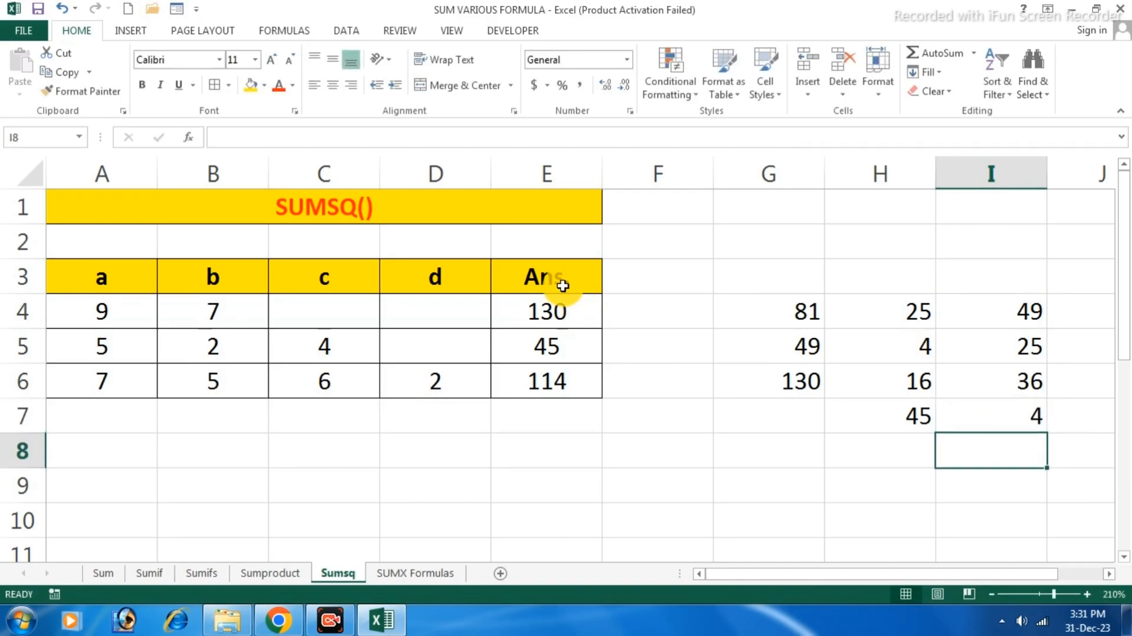
# - Add up the four squares in I4 to I7 with AutoSum, placing the total in I8
pyautogui.moveTo(982, 314); pyautogui.dragTo(986, 443)
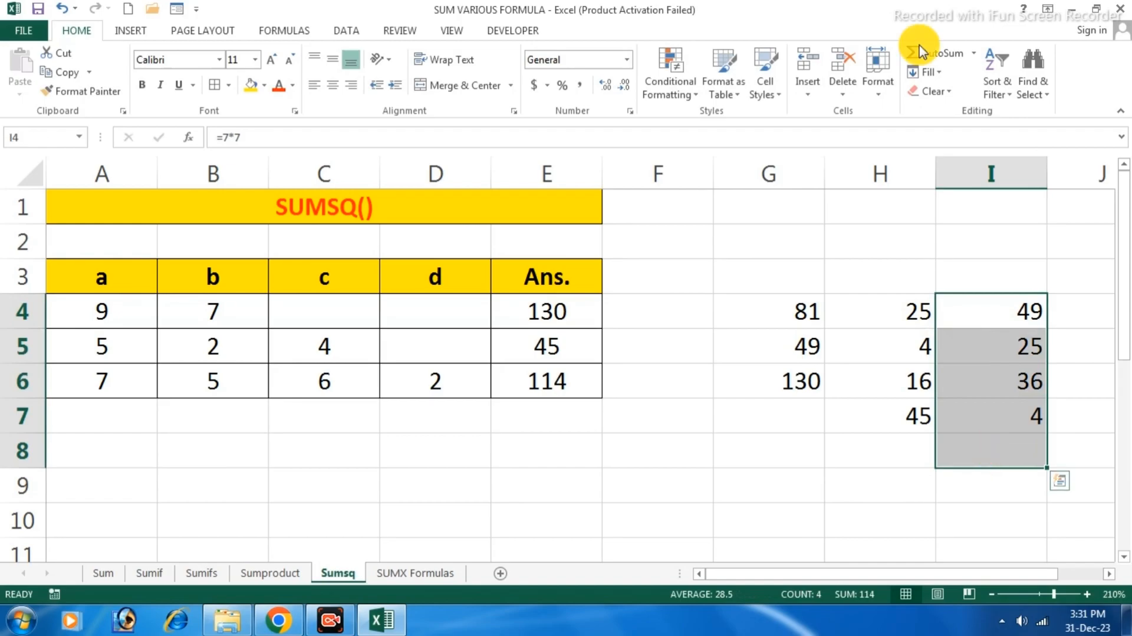
pyautogui.click(941, 53)
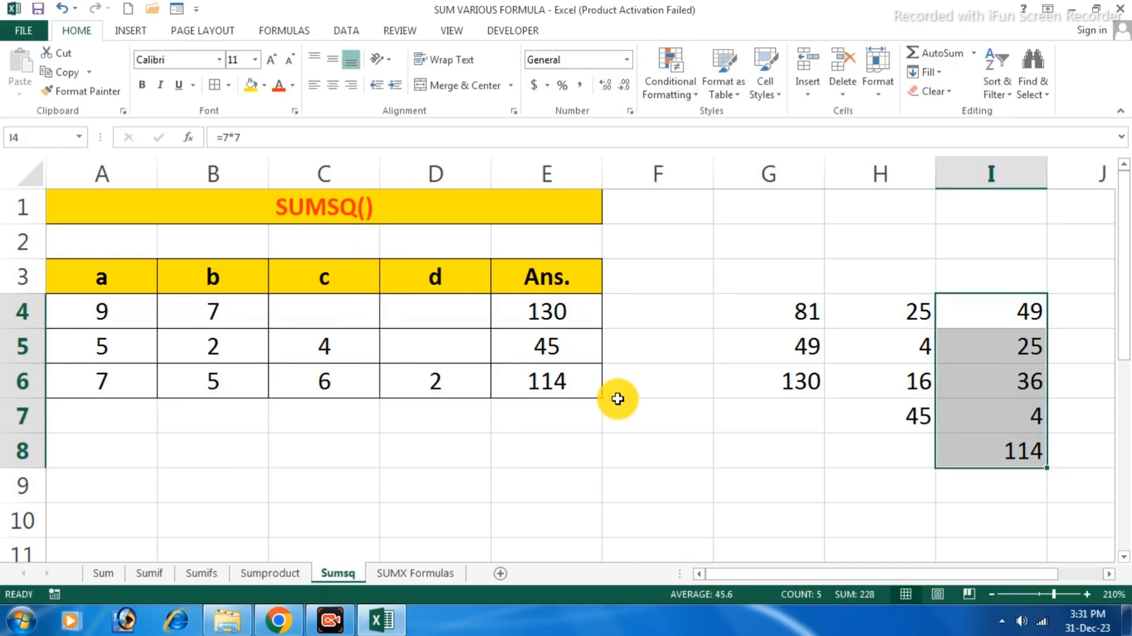
pyautogui.moveTo(1024, 320); pyautogui.dragTo(1024, 452)
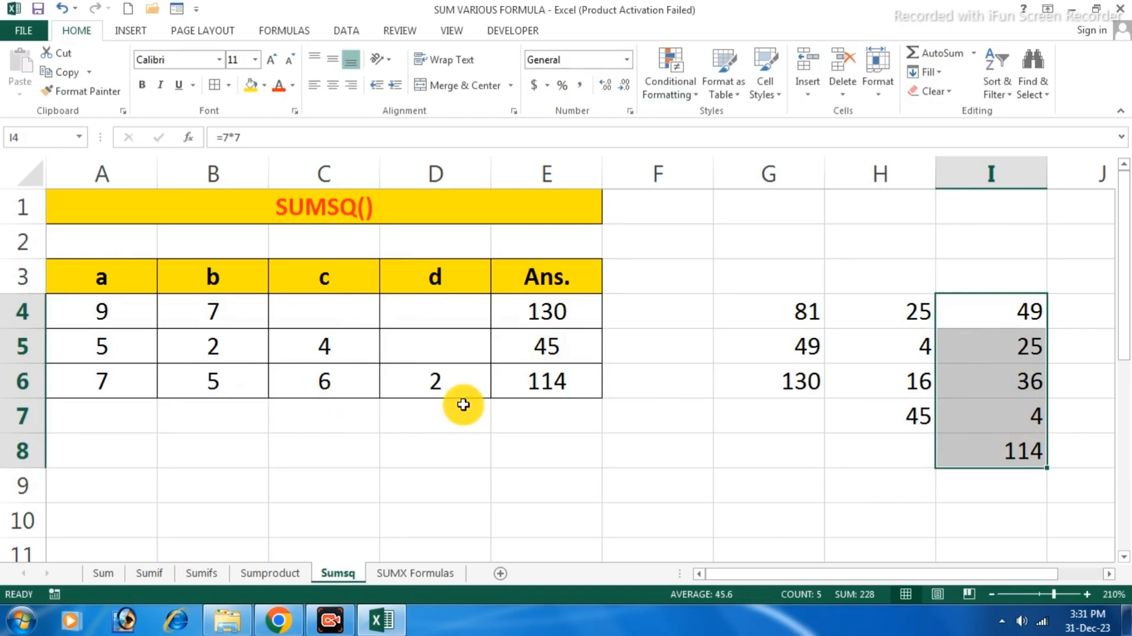